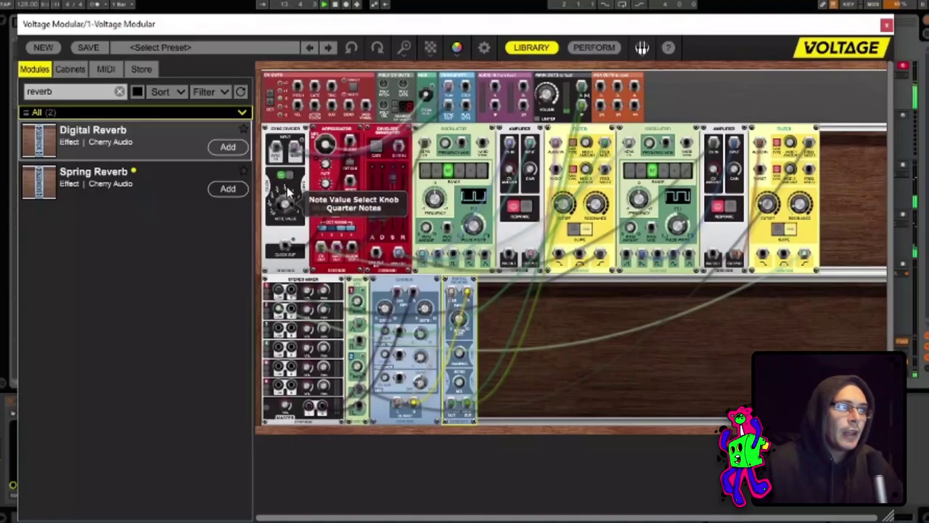
scroll(287, 207, "up", 1)
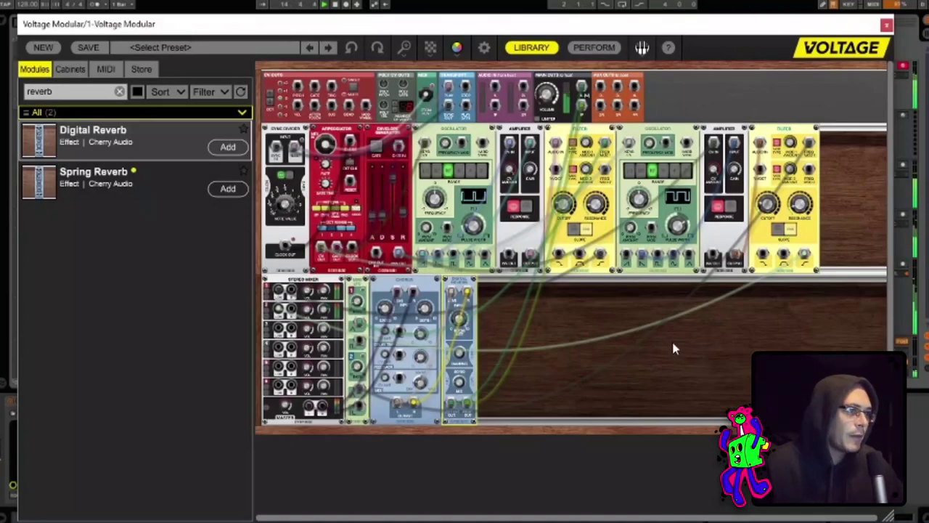
mouse_move(678, 226)
left_mouse_down()
mouse_move(684, 276)
mouse_move(675, 225)
left_mouse_up()
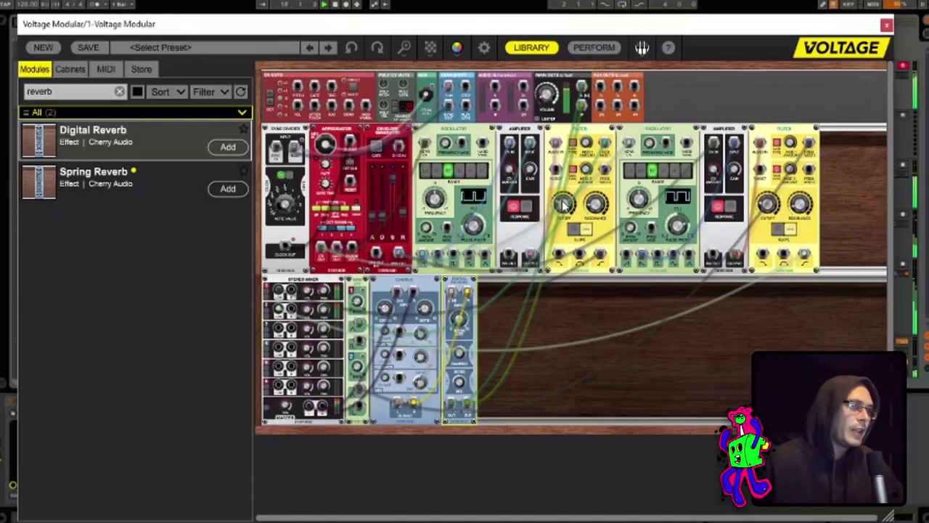
mouse_move(566, 209)
left_mouse_down()
mouse_move(572, 149)
mouse_move(572, 212)
left_mouse_up()
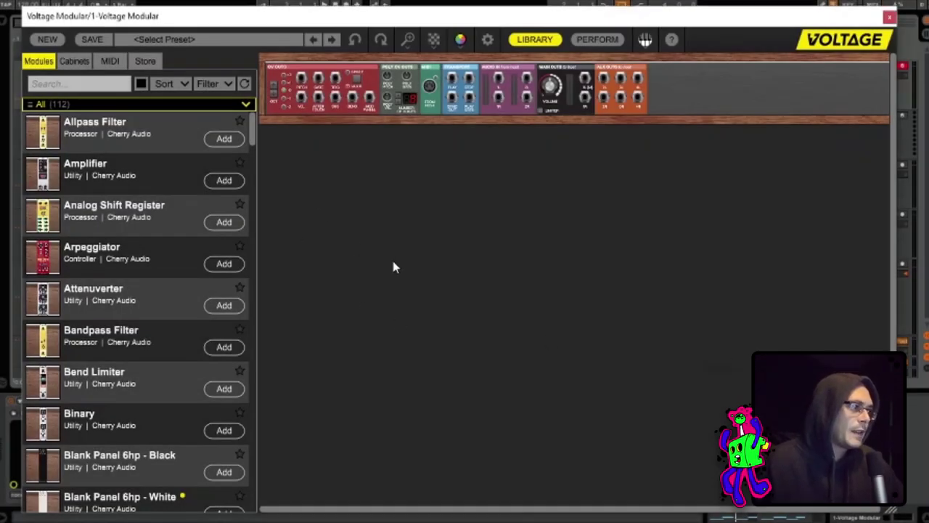
- Search the module library for "sync", add a Sync Divider to the empty rack, and place an Arpeggiator beside it
left_click(86, 84)
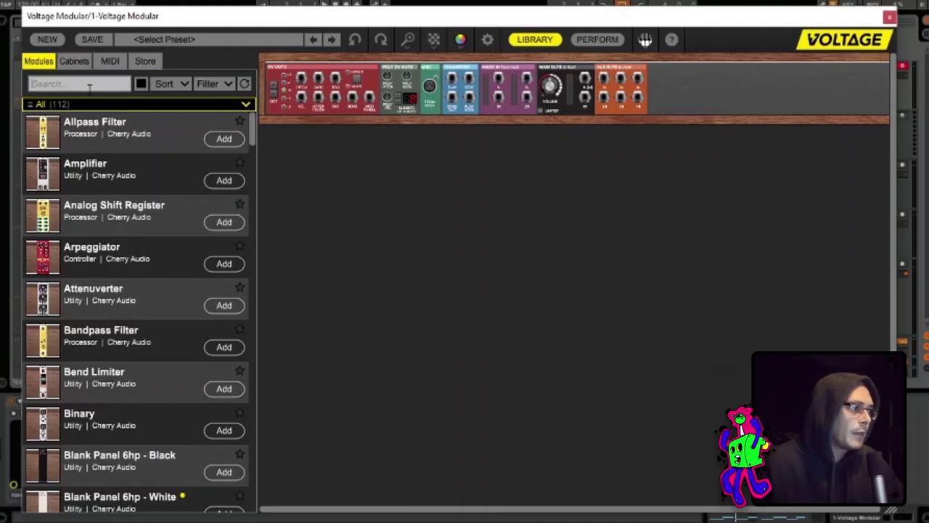
type("sync")
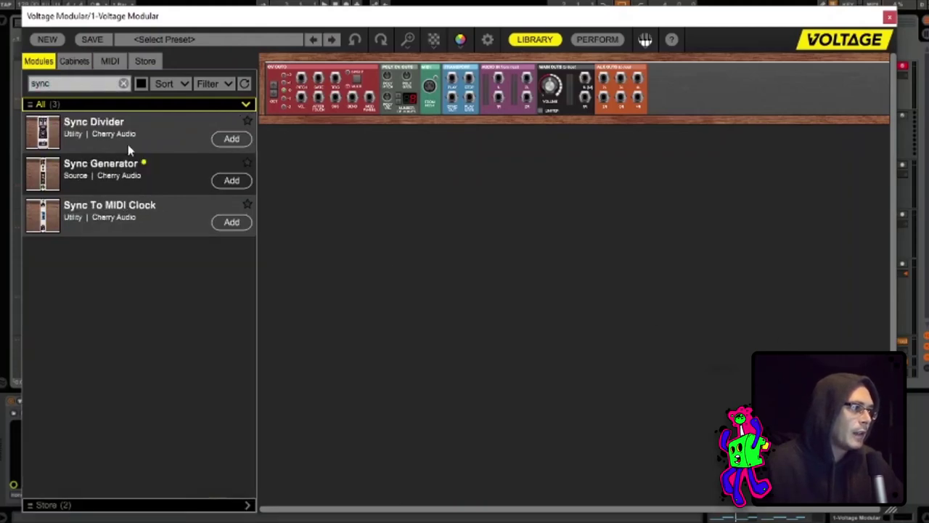
left_click_drag(130, 151, 299, 145)
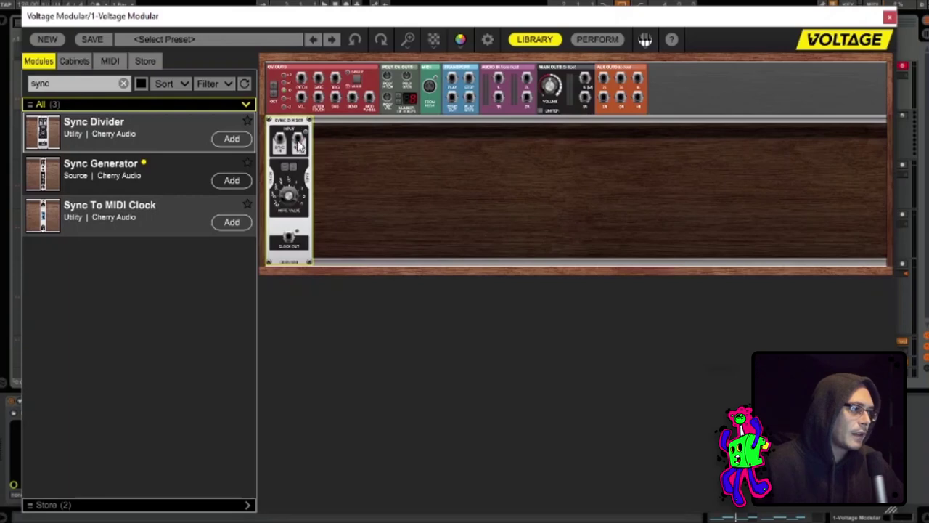
mouse_move(289, 195)
left_mouse_down()
mouse_move(292, 159)
mouse_move(291, 198)
left_mouse_up()
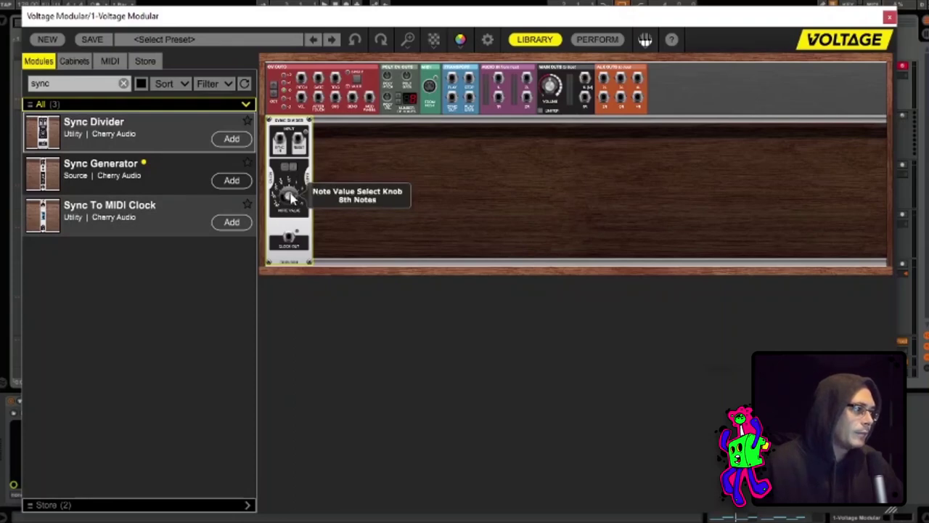
left_click(123, 85)
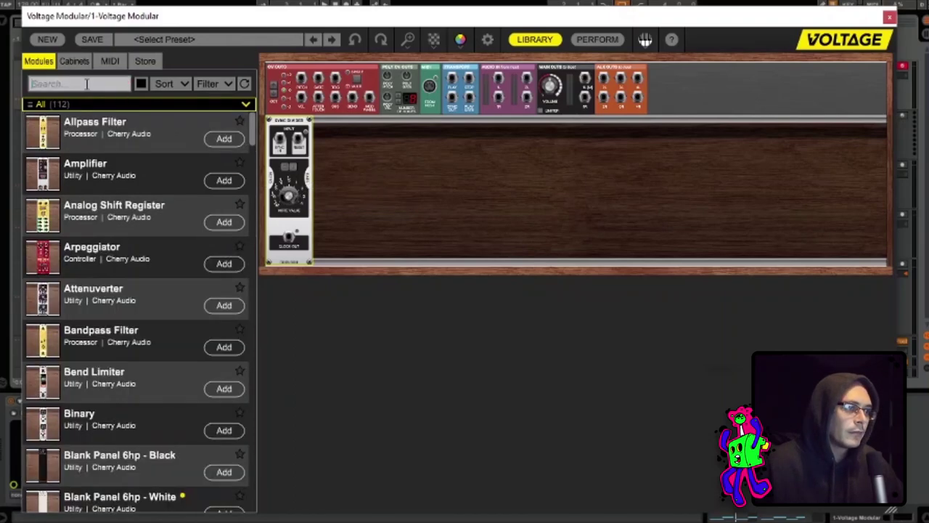
left_click_drag(121, 267, 355, 166)
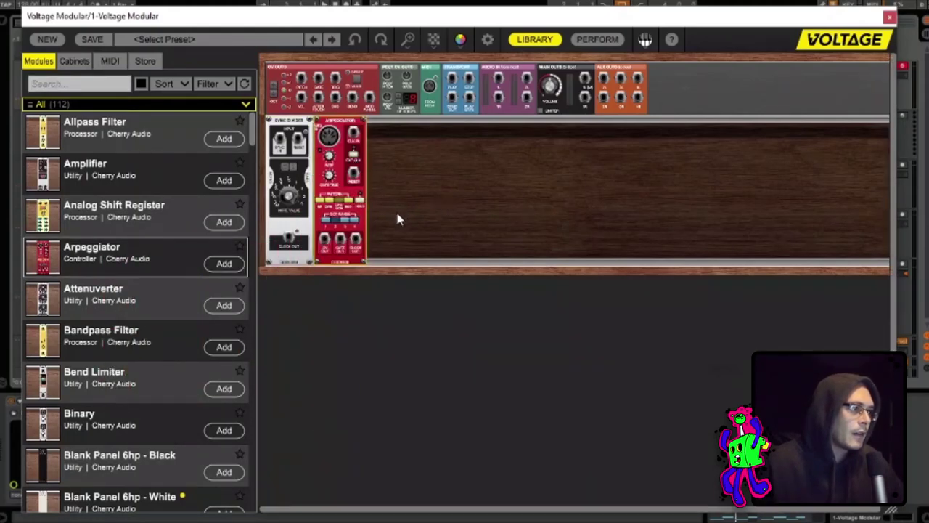
- Patch the transport's Sync Out and Play into the Sync Divider's inputs, and its Clock Out into the Arpeggiator's clock input
left_click_drag(455, 102, 329, 135)
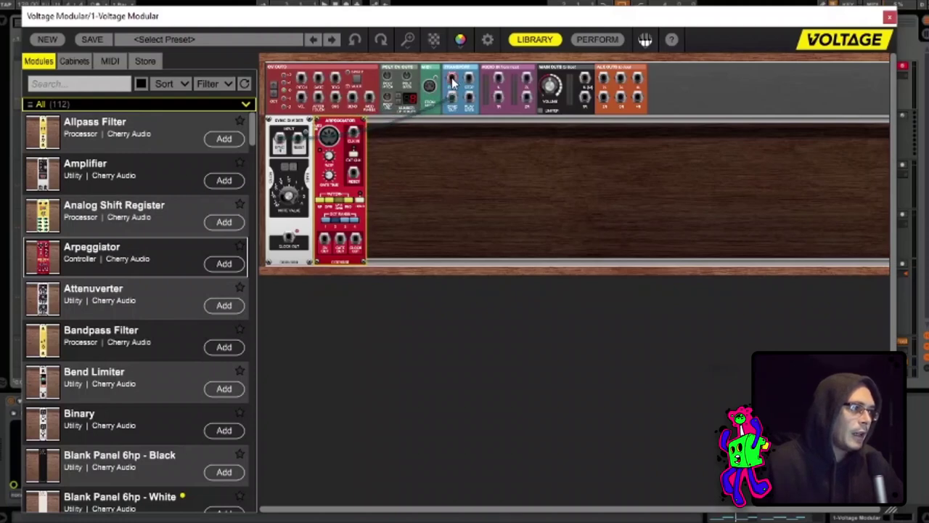
left_click_drag(451, 81, 299, 141)
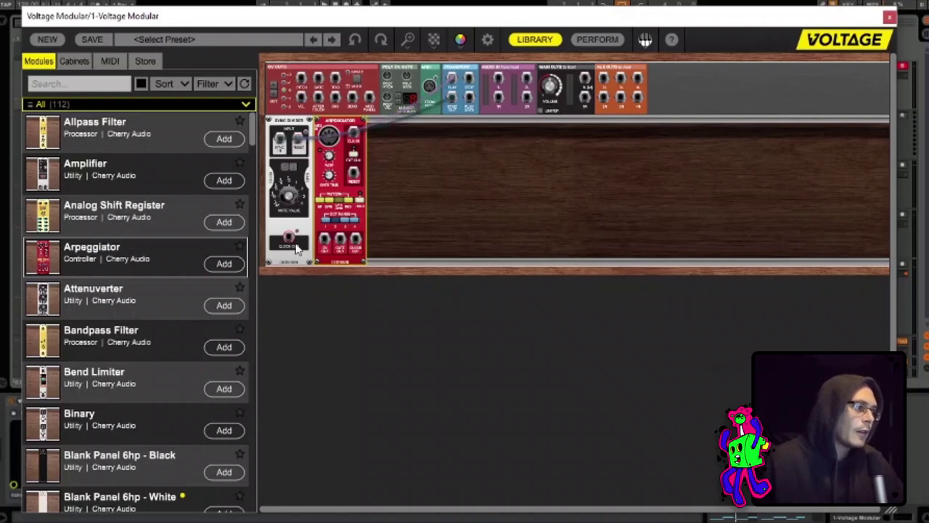
left_click_drag(293, 242, 355, 137)
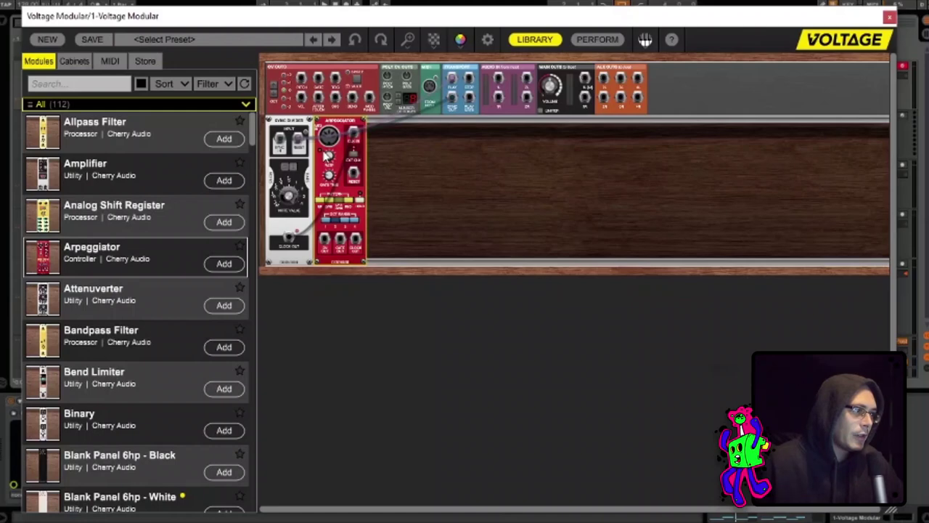
- Set the Sync Divider's note value to Quarter Notes and patch the host MIDI jack into the Arpeggiator's MIDI input
mouse_move(299, 190)
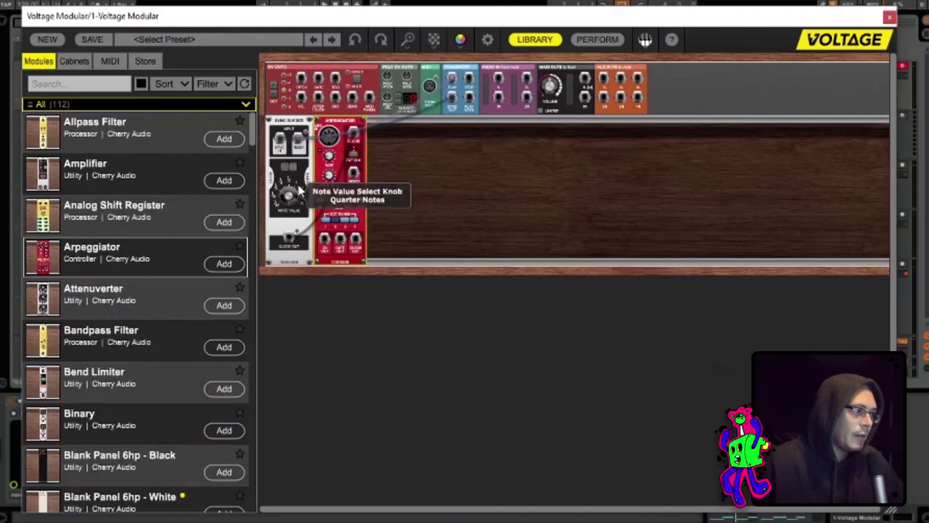
mouse_move(298, 177)
left_mouse_down()
mouse_move(291, 202)
mouse_move(295, 190)
left_mouse_up()
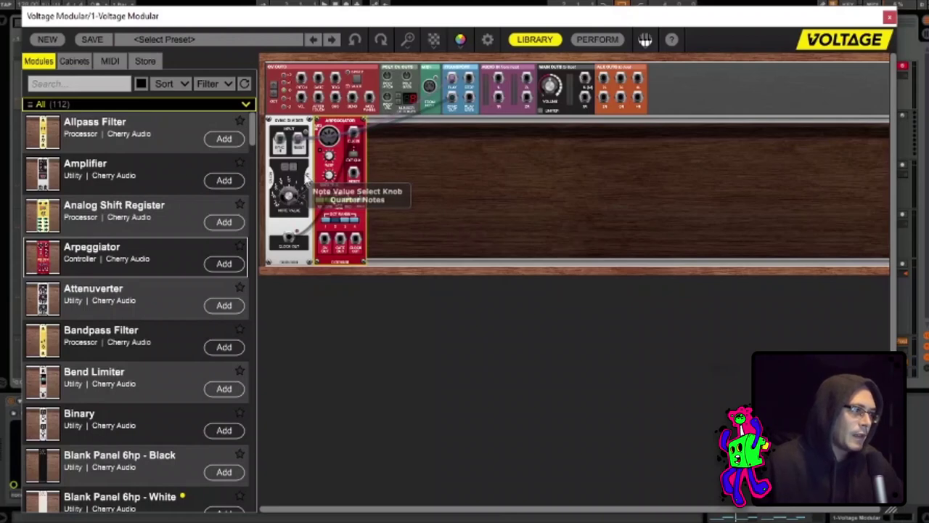
left_click_drag(328, 135, 431, 86)
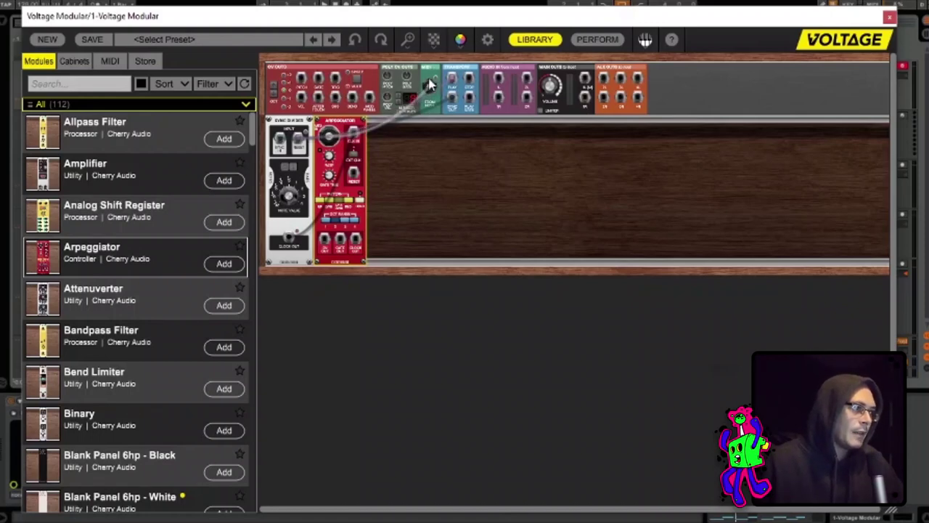
- Add an Envelope Generator after the Arpeggiator and patch the Arpeggiator's Gate Out into its Gate In
left_click(110, 83)
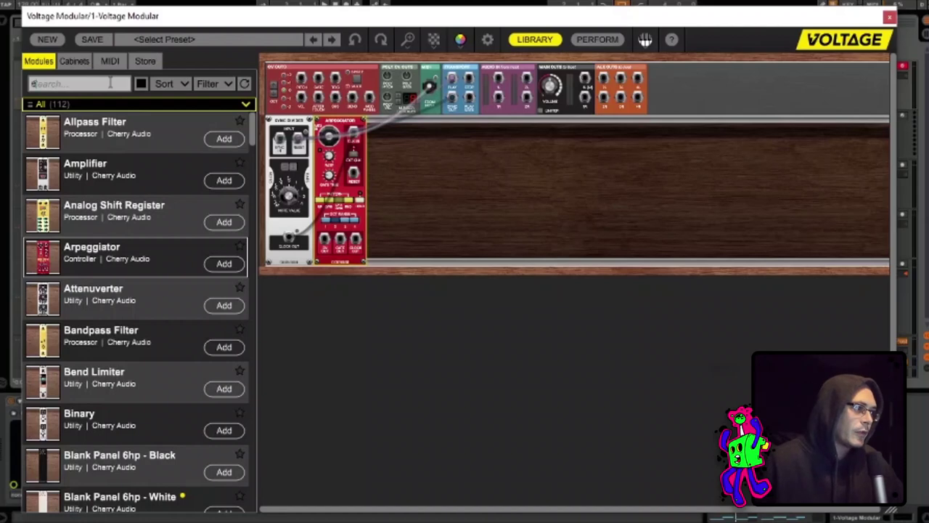
type("envelop")
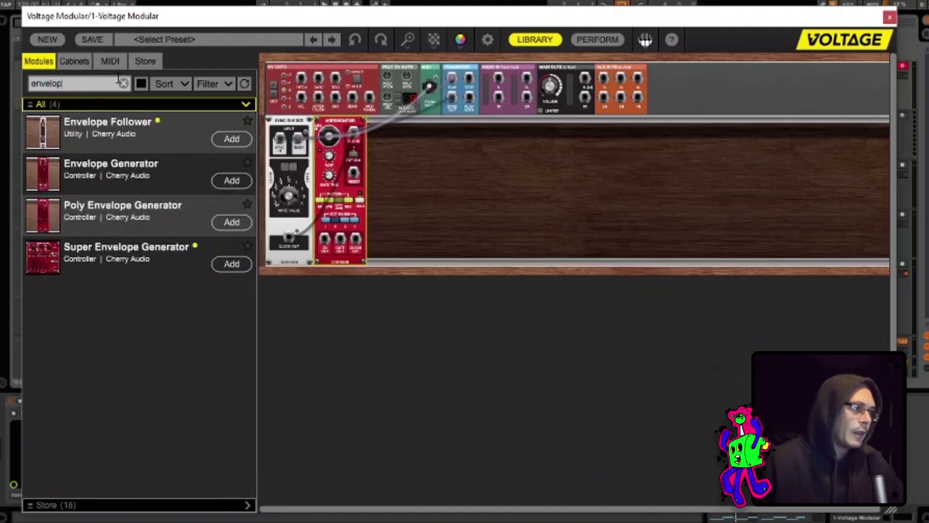
left_click_drag(149, 174, 378, 143)
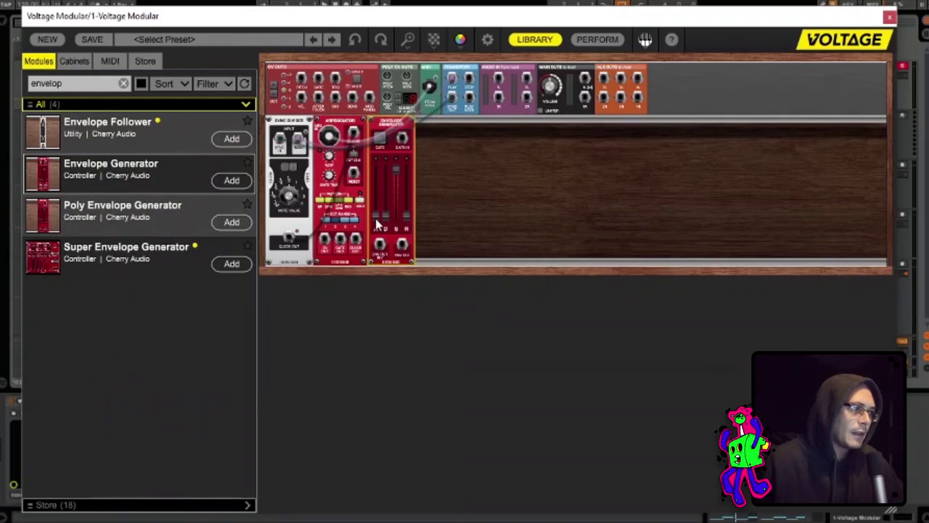
mouse_move(378, 224)
left_mouse_down()
mouse_move(377, 190)
mouse_move(378, 222)
left_mouse_up()
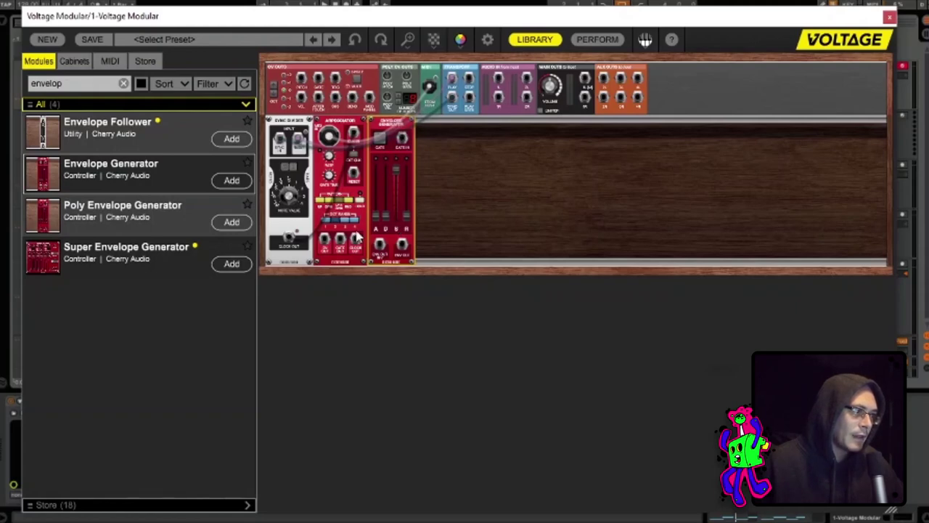
left_click_drag(341, 240, 402, 140)
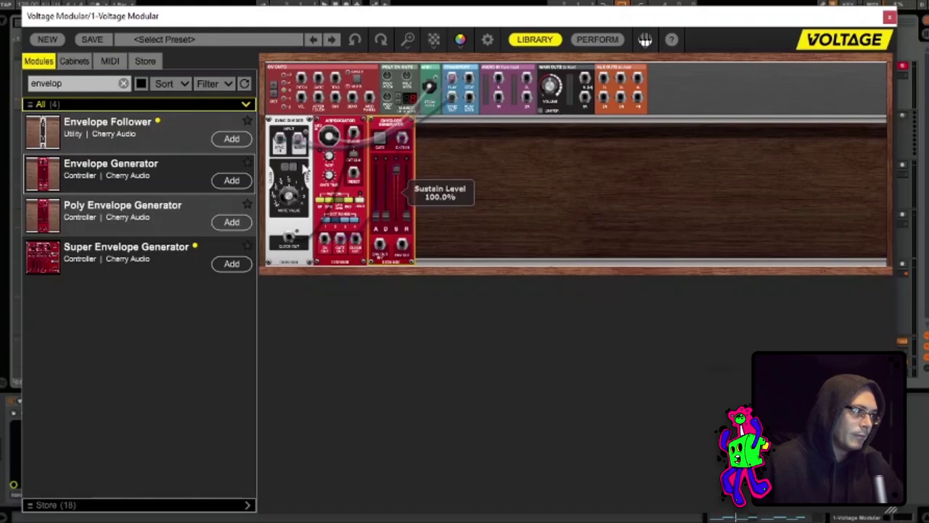
- Search the module library for "osc" and add two Oscillator modules after the Envelope Generator
left_click(124, 84)
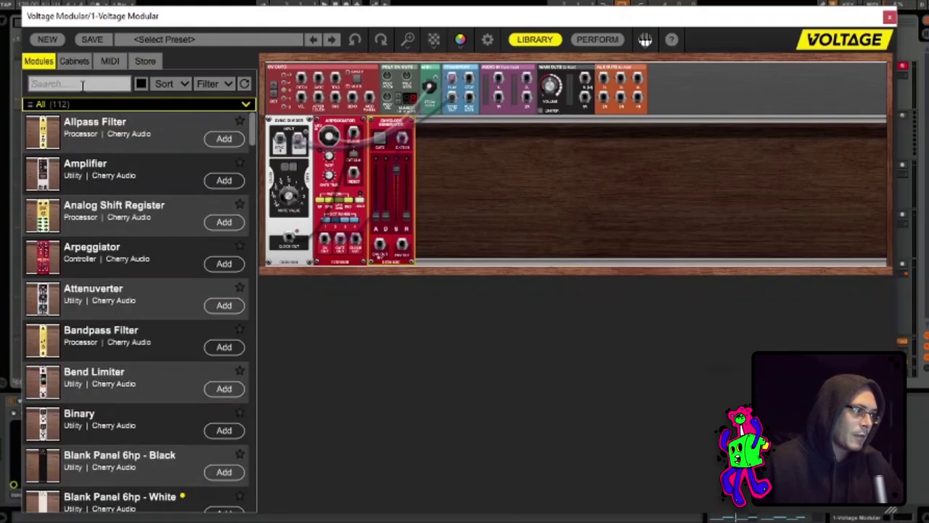
left_click(82, 86)
type("osc")
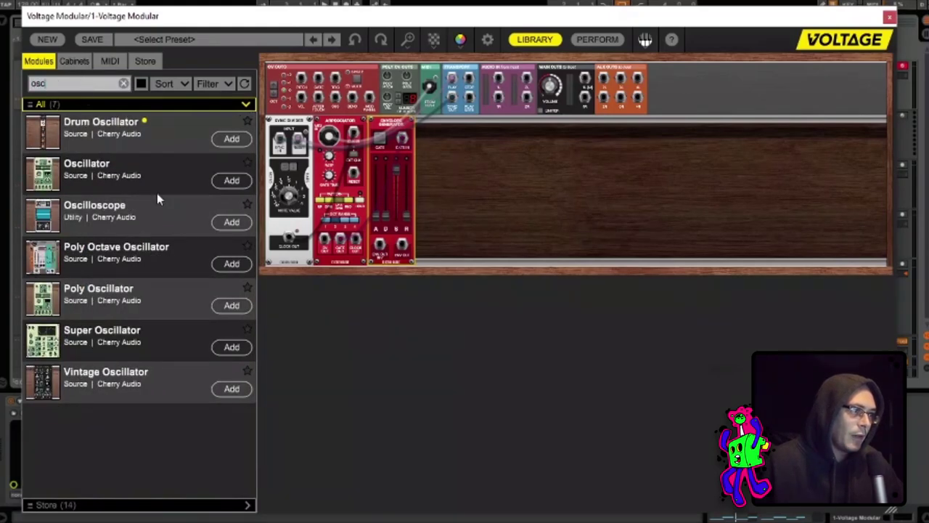
left_click(231, 181)
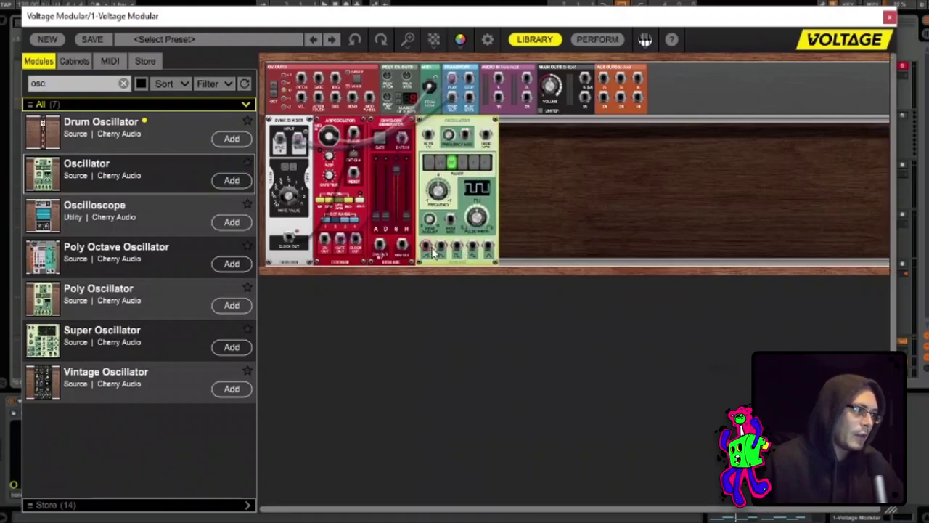
double_click(148, 177)
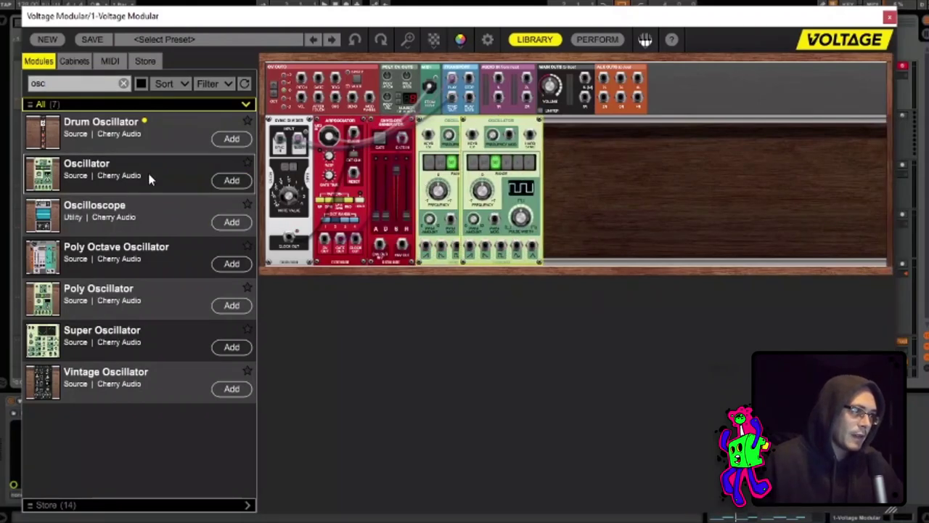
- Clear the module search and add two Amplifier modules after the Oscillators
left_click(124, 83)
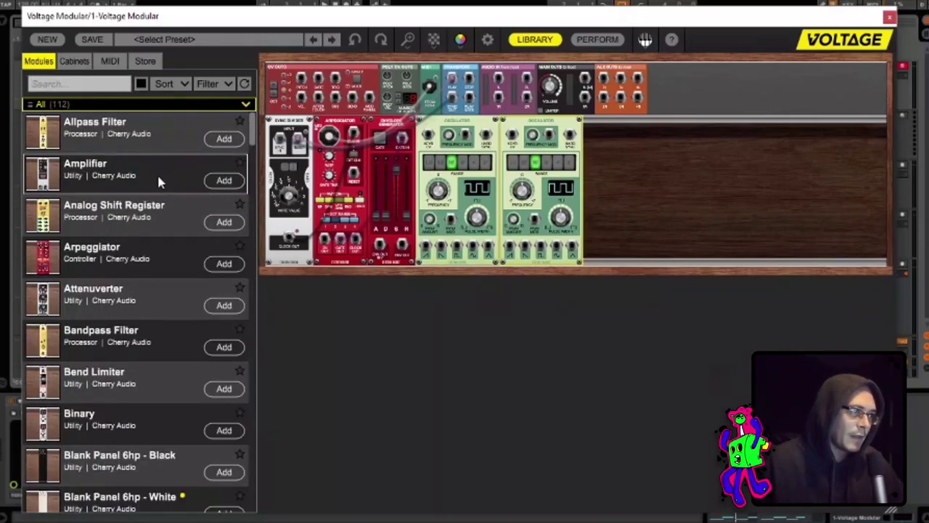
left_click(216, 183)
left_click(216, 185)
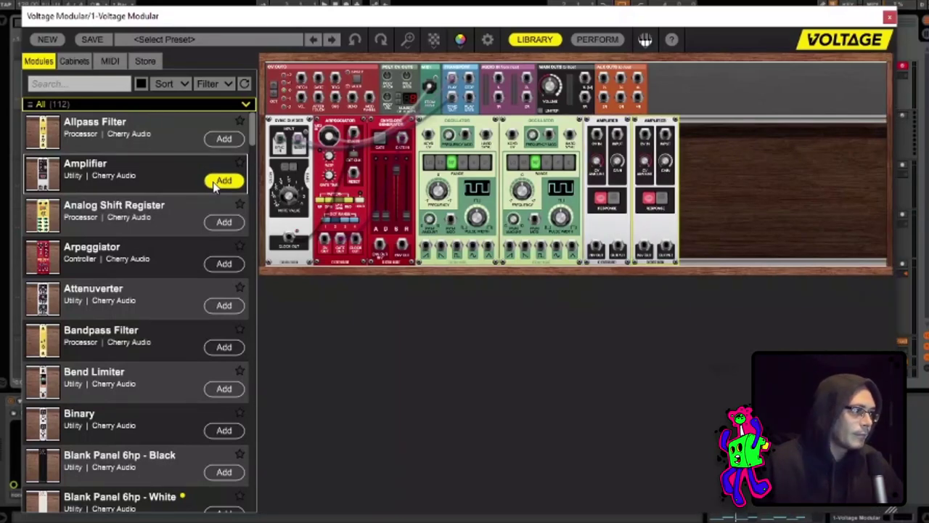
- Search the module library for "filter" and add two standard Filter modules to the end of the row
left_click(81, 85)
type("filter")
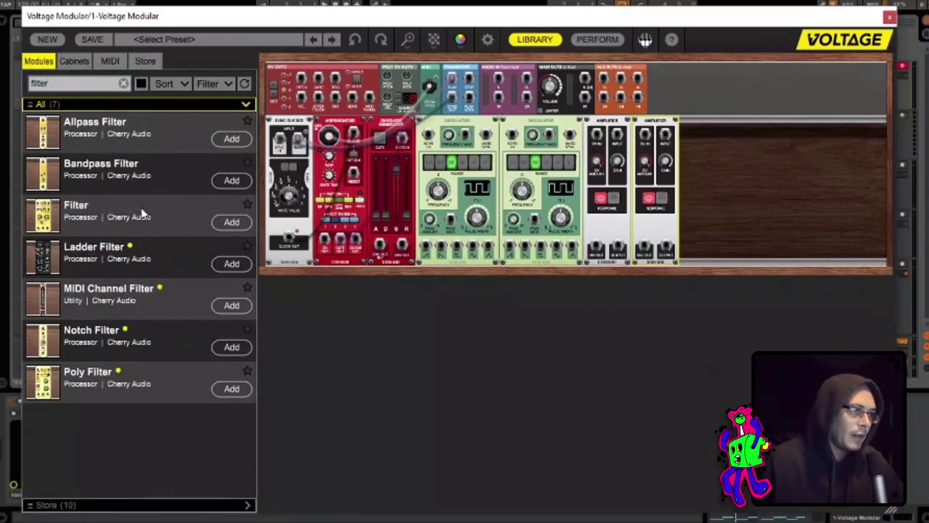
double_click(142, 212)
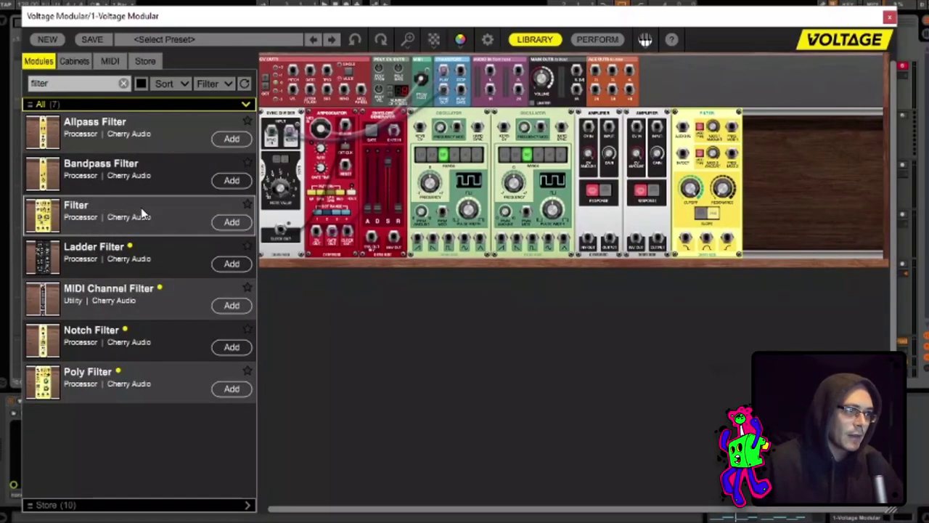
double_click(141, 212)
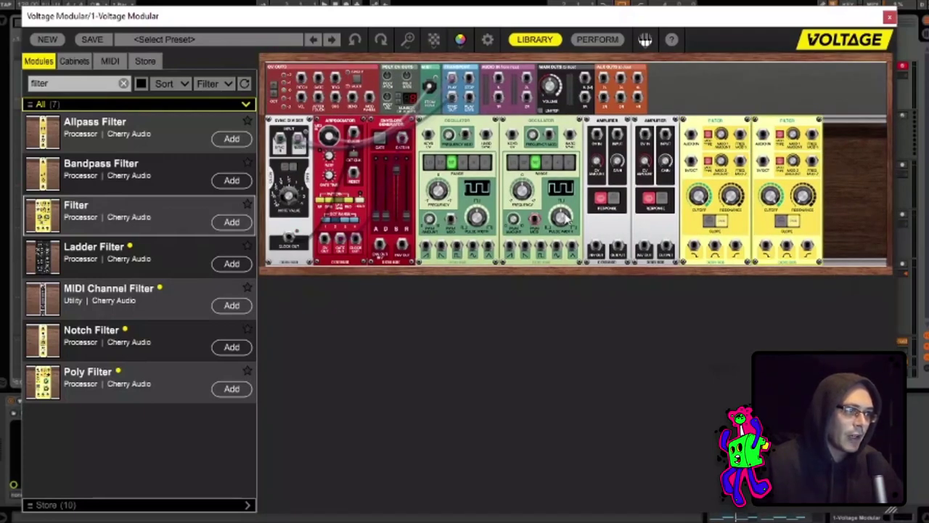
- Rearrange the row so that each Oscillator is followed by its own Amplifier and Filter
left_click_drag(609, 129, 517, 131)
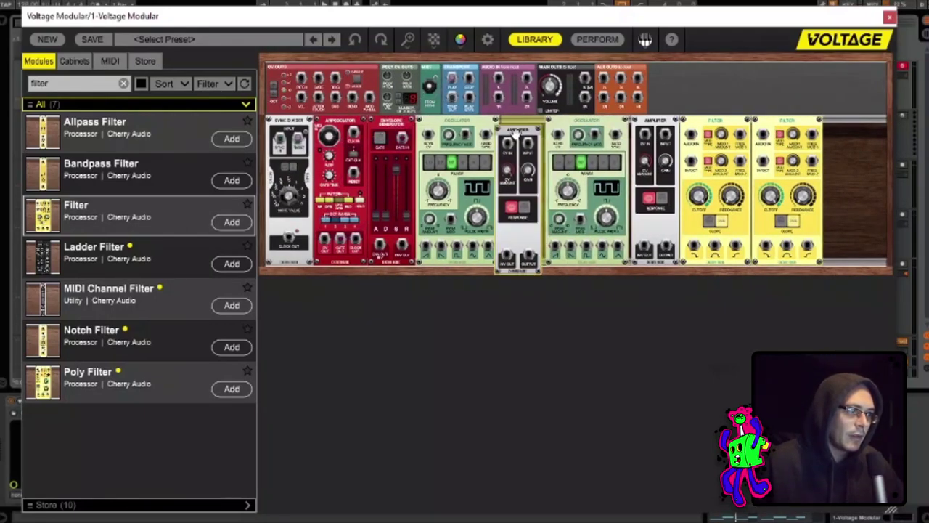
left_click_drag(726, 129, 590, 125)
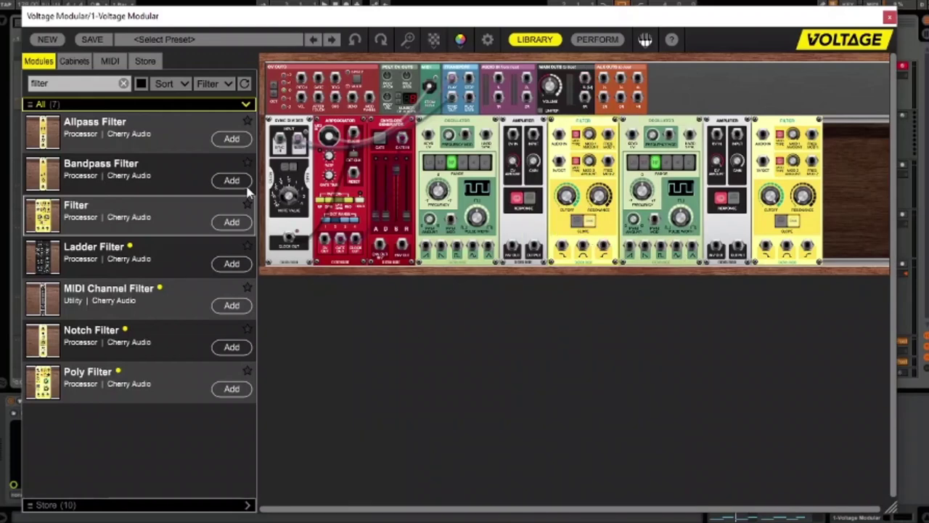
- Search the module library for "mixer" and place a Six-Input Stereo Mixer in a new row below
double_click(82, 85)
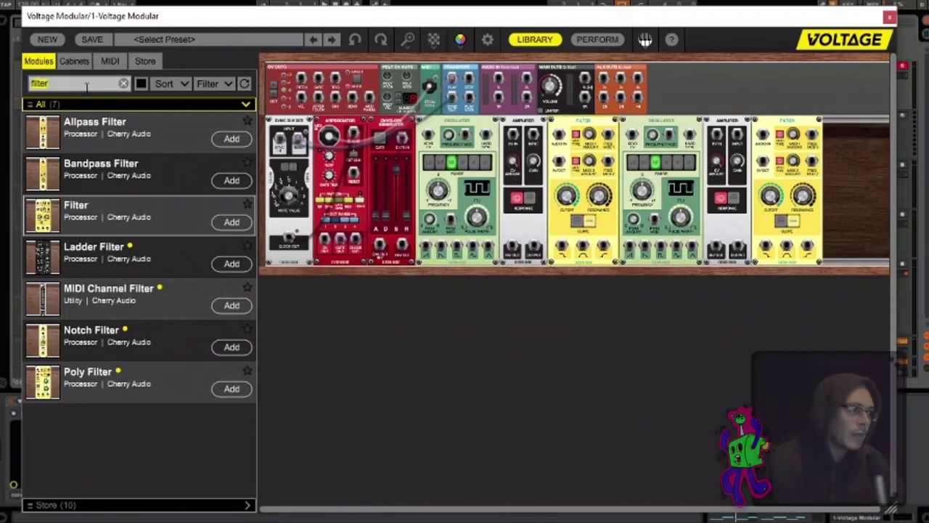
type("mixe")
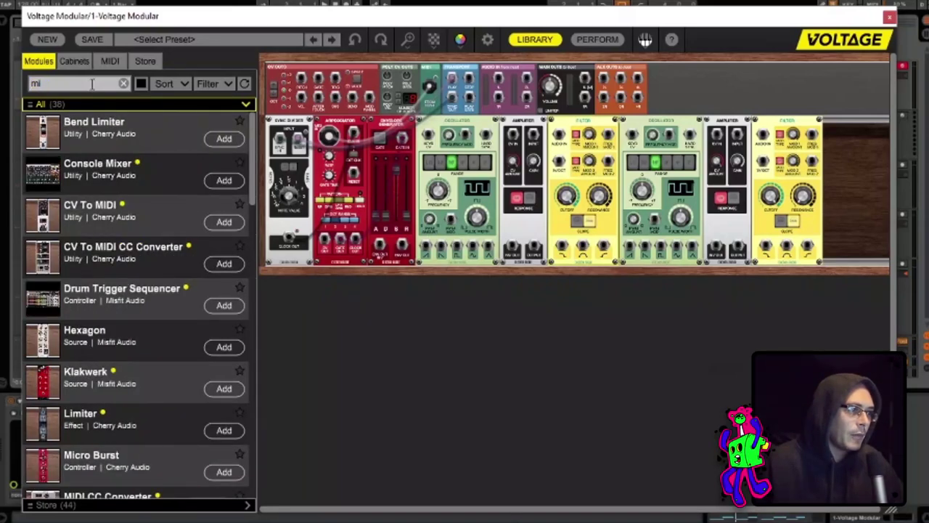
left_click_drag(149, 247, 337, 290)
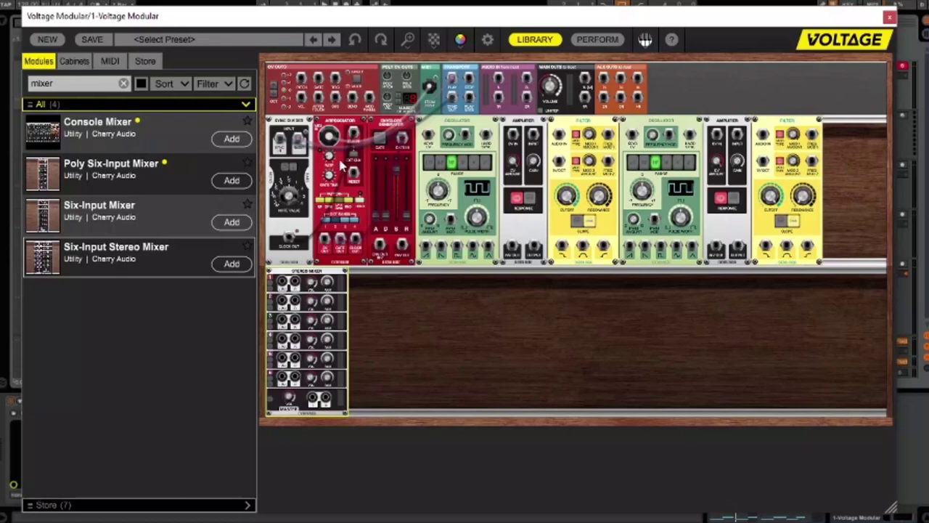
- Patch the Arpeggiator's CV output to the keyboard CV inputs of both Oscillators
left_click_drag(325, 242, 431, 136)
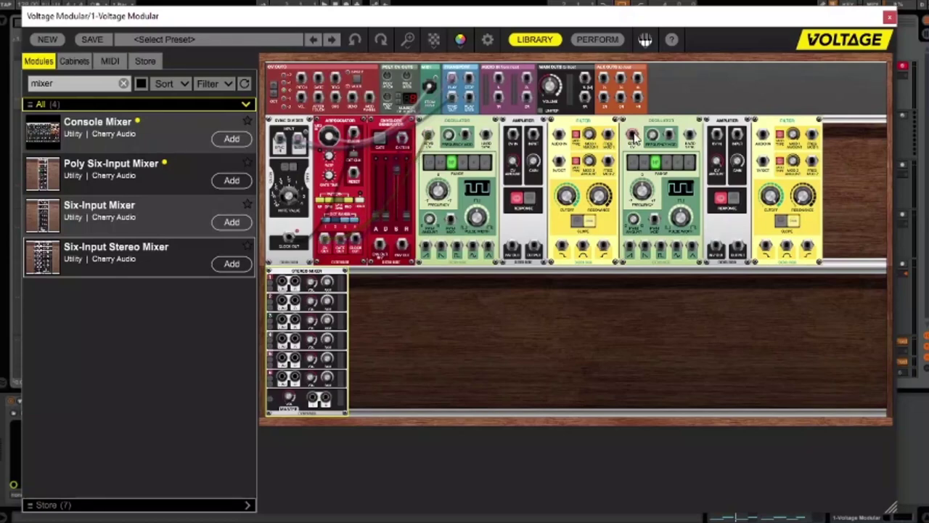
left_click_drag(632, 135, 325, 240)
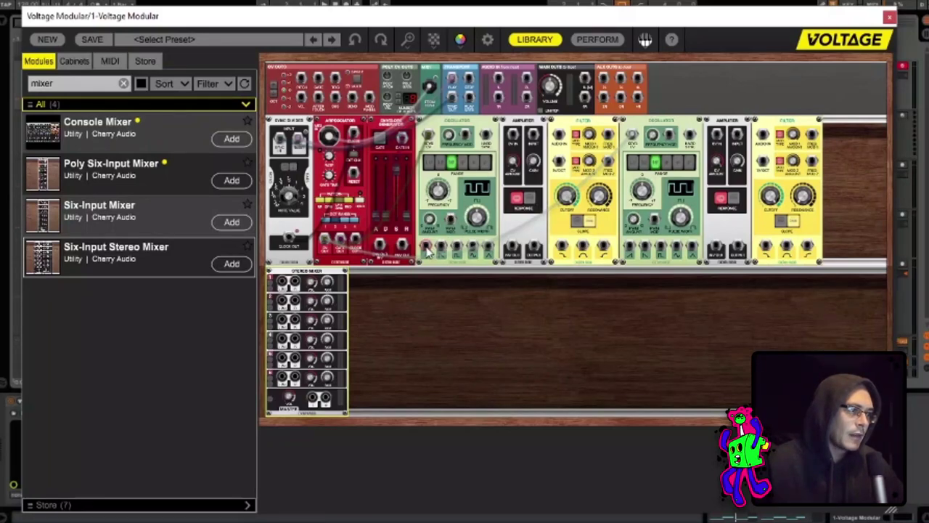
- Patch a waveform output of each Oscillator into its own Amplifier, and the Envelope Generator's output into both Amplifiers' CV inputs
left_click_drag(427, 249, 536, 138)
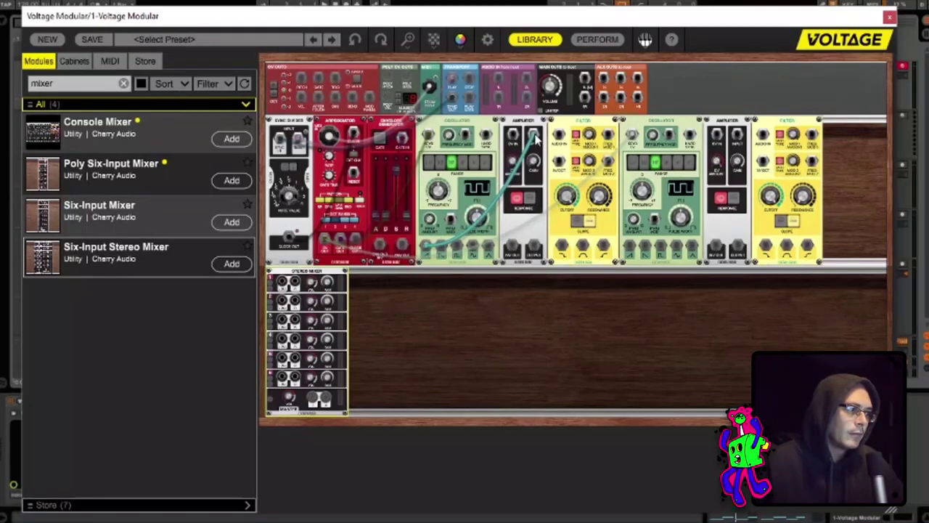
left_click_drag(535, 138, 535, 138)
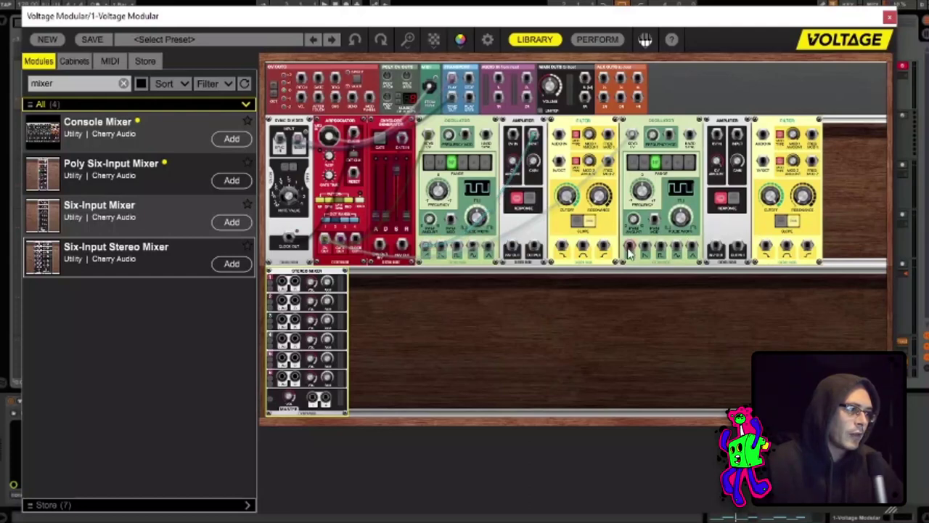
left_click_drag(644, 249, 740, 143)
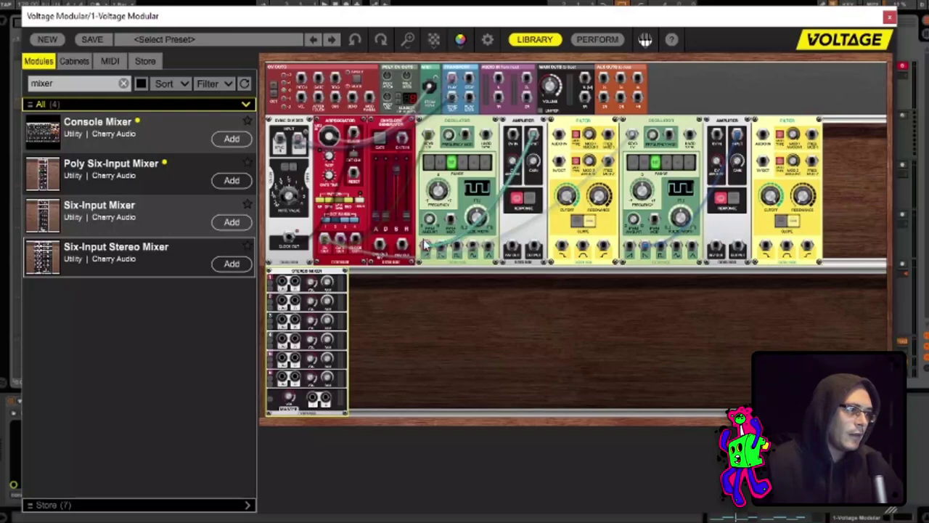
left_click_drag(403, 244, 506, 146)
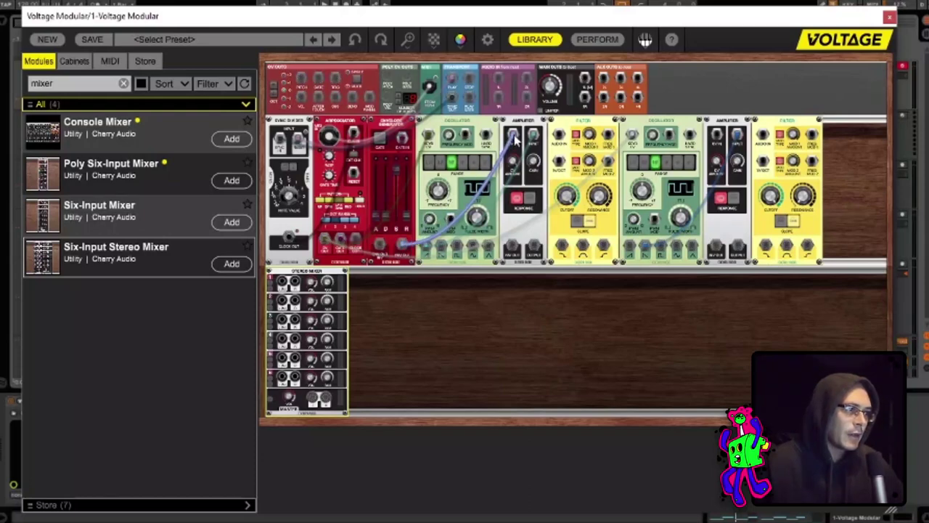
left_click_drag(514, 138, 403, 245)
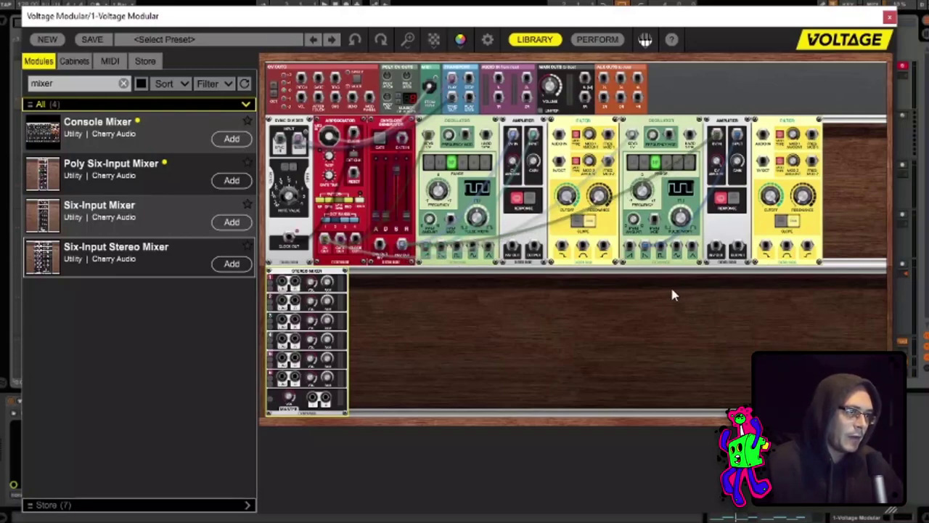
- Patch each Amplifier's output into its Filter's audio input, and the Filters' last outputs into Stereo Mixer channels 1 and 2
left_click_drag(535, 249, 559, 135)
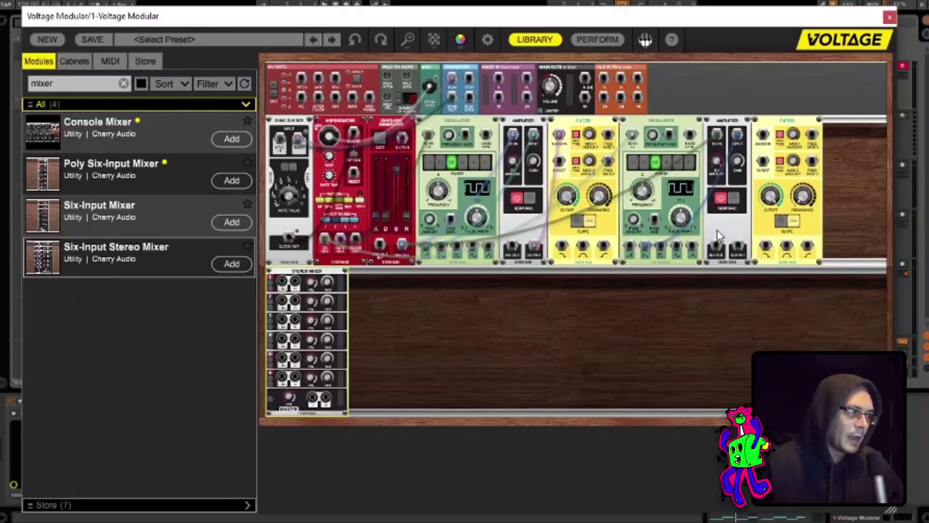
left_click_drag(738, 249, 764, 138)
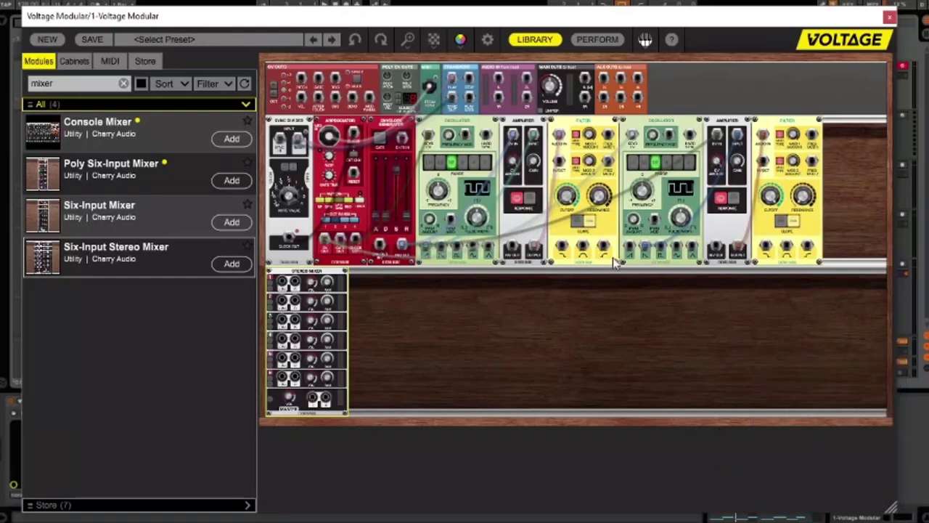
left_click_drag(603, 249, 287, 287)
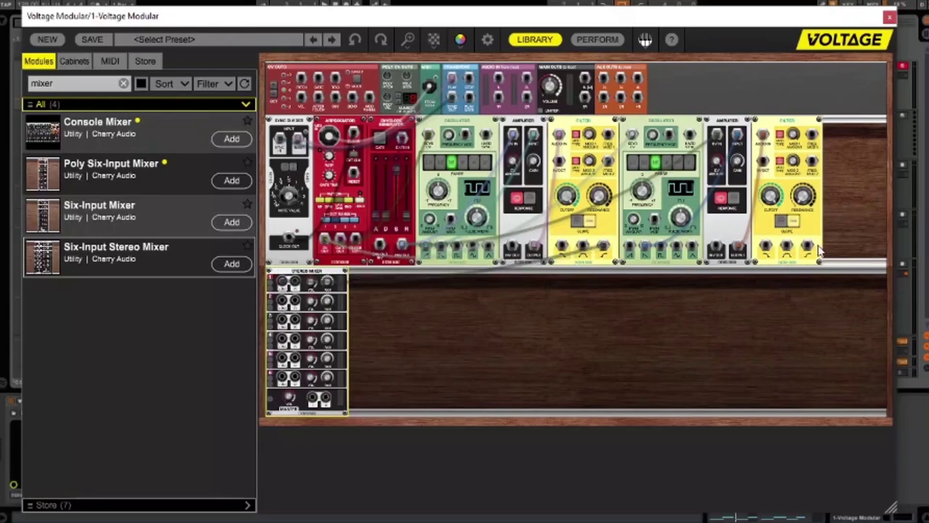
left_click_drag(808, 247, 286, 305)
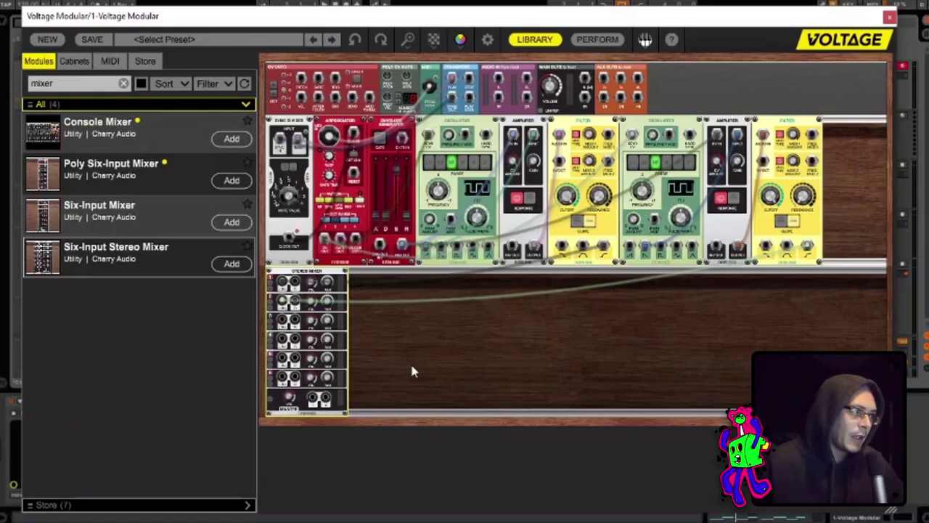
- Start playback in the host and set the main output volume to about -17.5 dB
left_click_drag(358, 27, 354, 35)
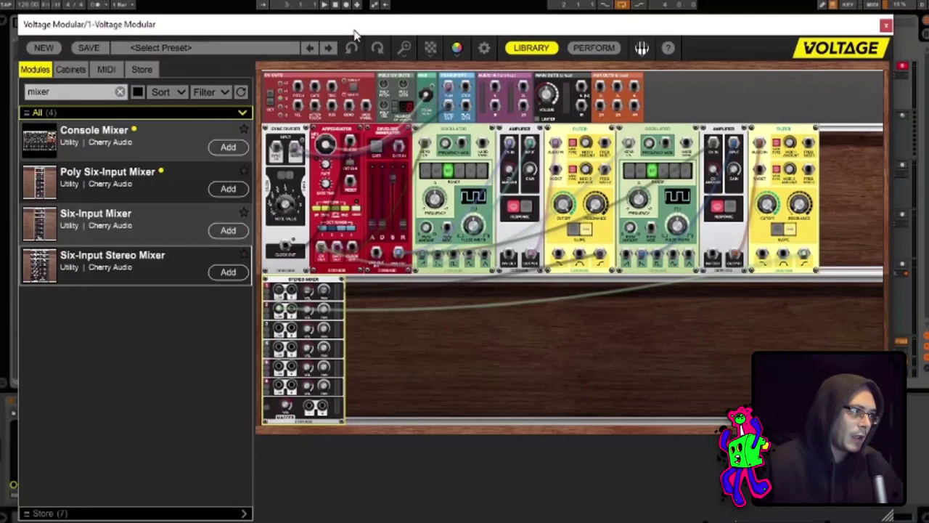
left_click(325, 6)
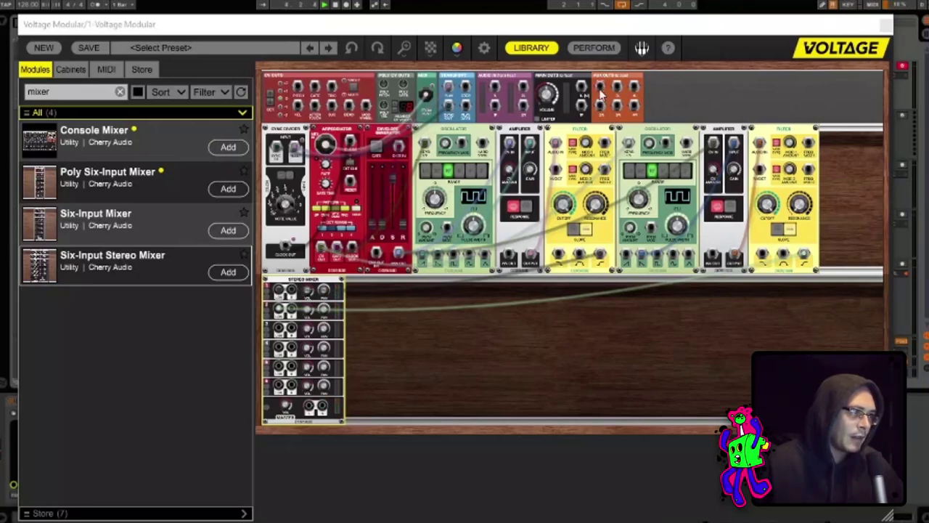
left_click(547, 97)
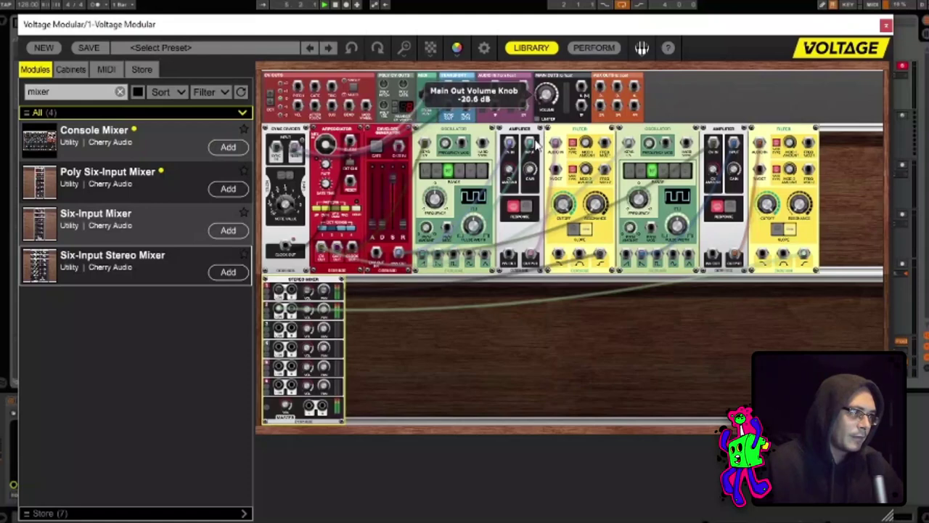
left_click_drag(535, 144, 536, 142)
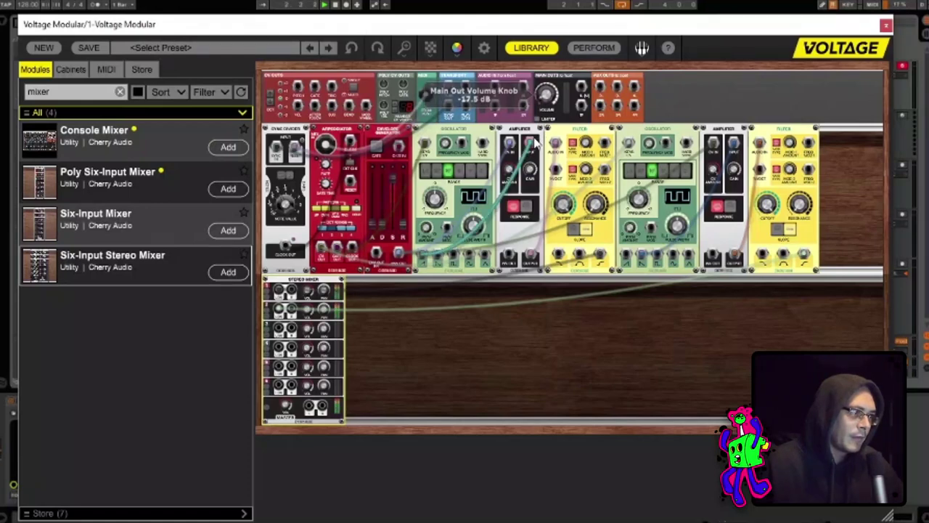
- Patch the Stereo Mixer's left and right master outputs to the left and right main outputs
left_click_drag(309, 410, 581, 88)
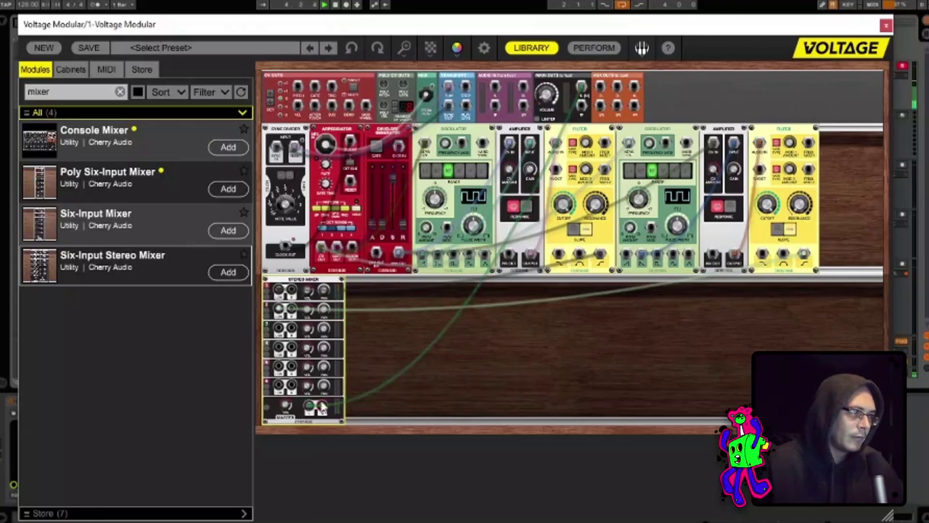
left_click_drag(324, 408, 581, 105)
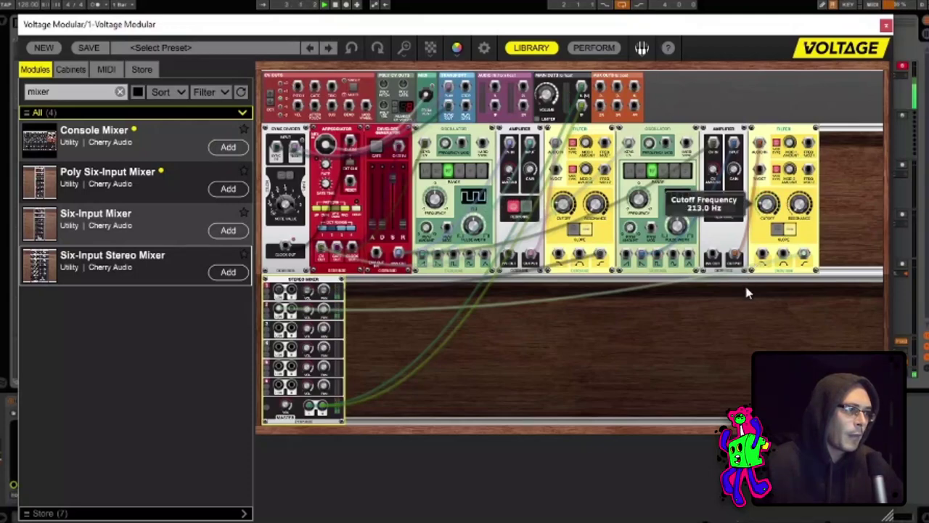
- Set the second Filter's cutoff to about 213 Hz and adjust the resonance of both Filters
left_click_drag(802, 212, 801, 203)
mouse_move(594, 195)
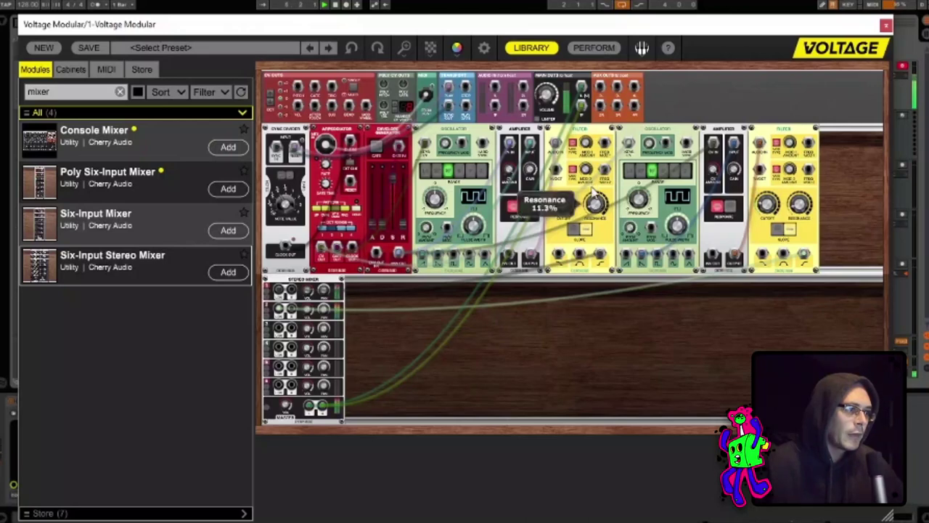
mouse_move(592, 193)
left_mouse_down()
mouse_move(584, 138)
mouse_move(581, 192)
left_mouse_up()
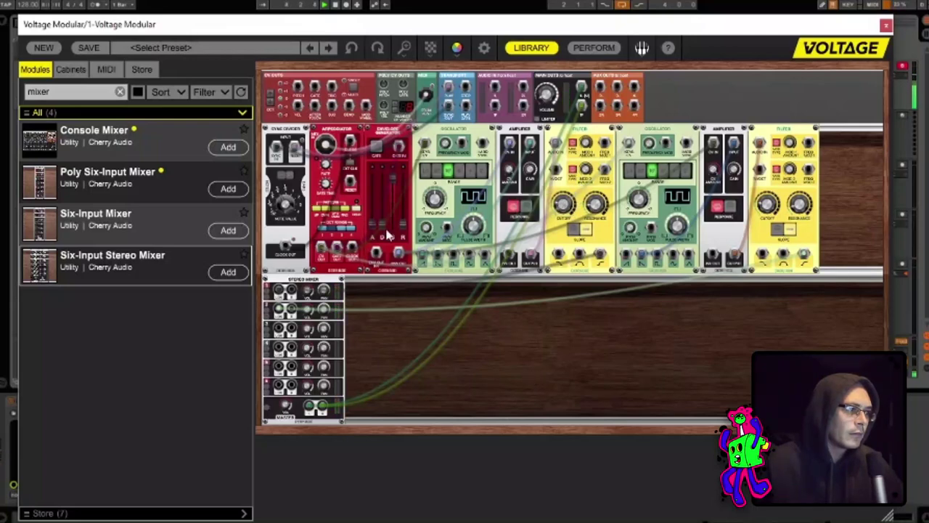
- Slightly lengthen the Envelope Generator's attack and release times
mouse_move(374, 224)
left_mouse_down()
mouse_move(380, 205)
mouse_move(380, 216)
mouse_move(369, 217)
left_mouse_up()
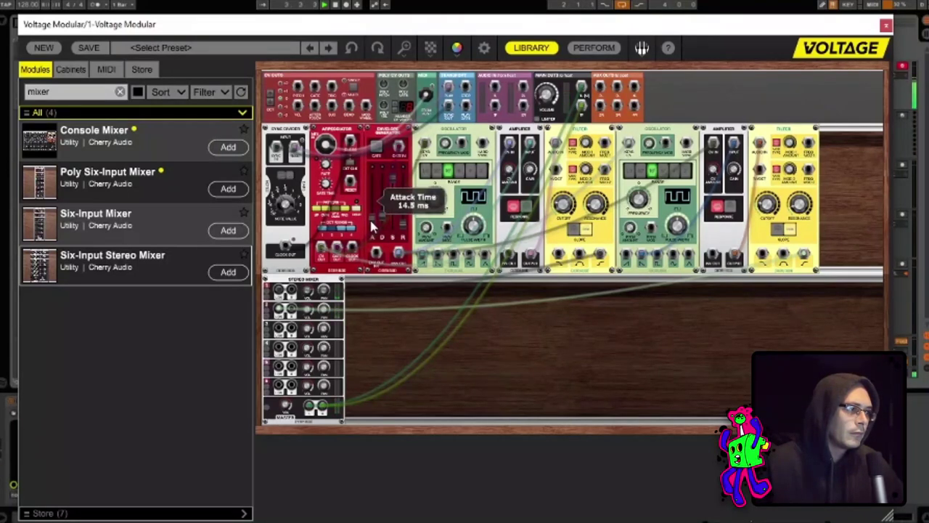
mouse_move(404, 225)
left_click_drag(373, 220, 404, 216)
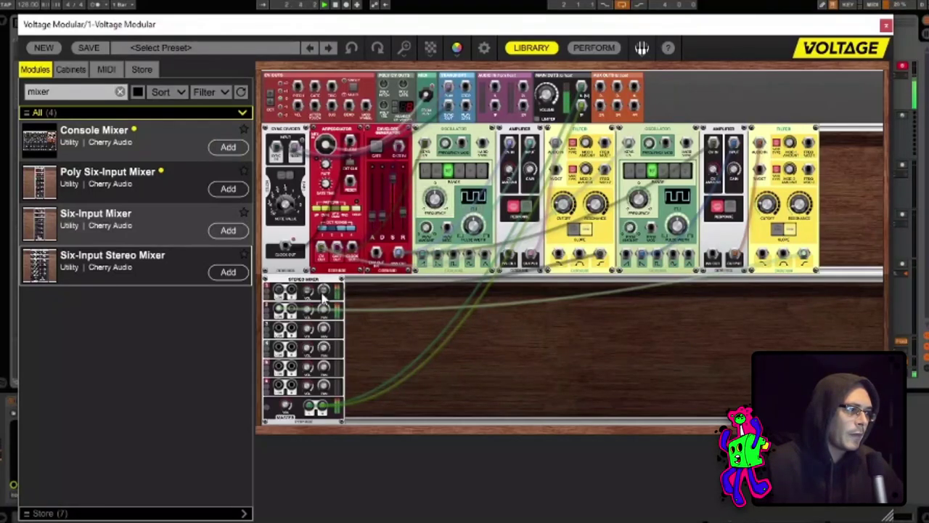
- Adjust the panning of the two used mixer channels and narrow both Oscillators' pulse widths, the first to about 20.7%
left_click_drag(312, 320, 318, 280)
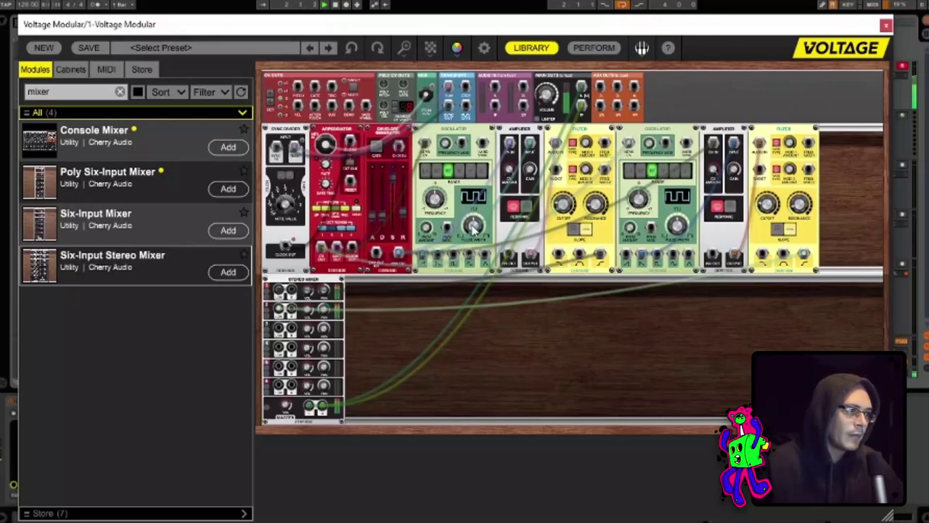
left_click_drag(472, 226, 462, 209)
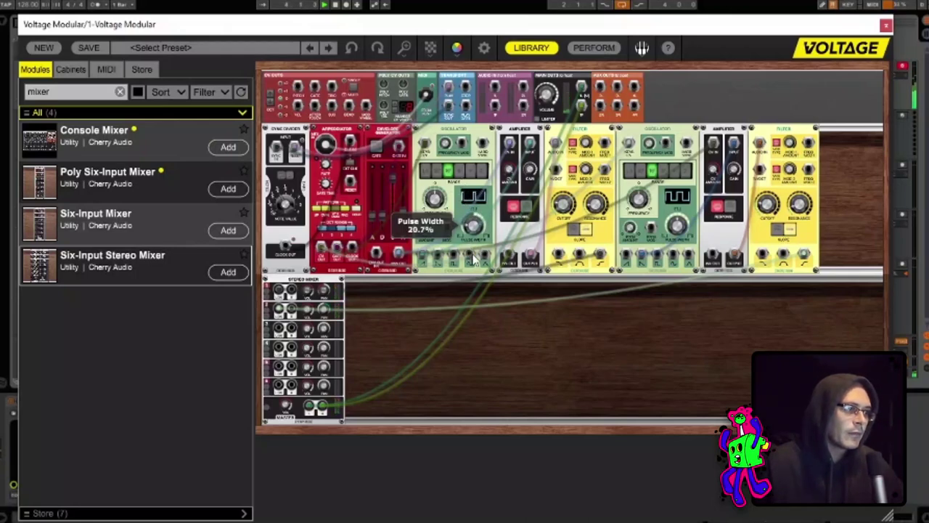
left_click_drag(681, 228, 669, 209)
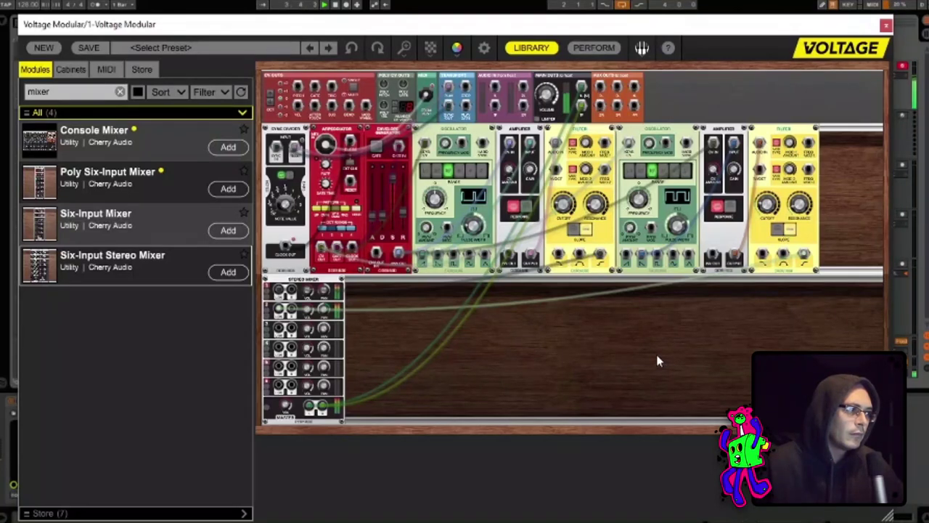
- Search the module library for "lfo" and add a Mini LFO beside the Stereo Mixer
left_click(119, 91)
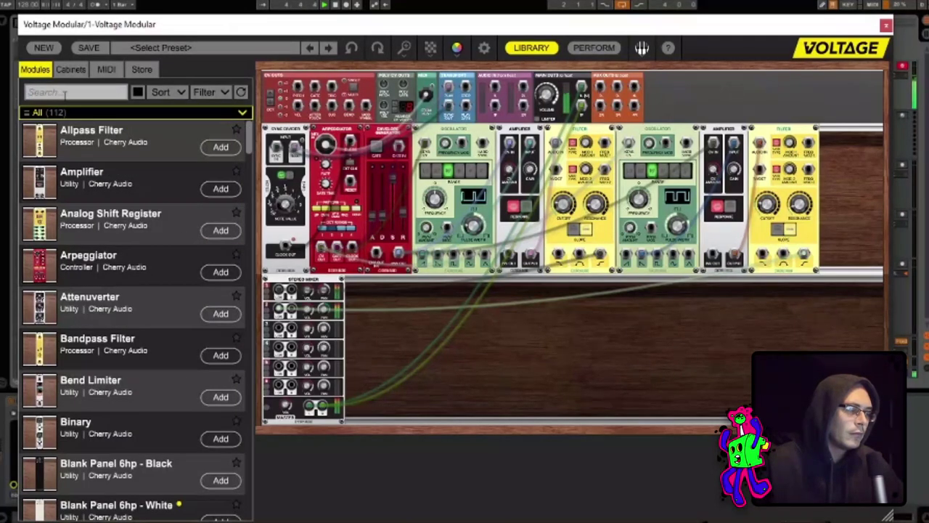
left_click(63, 93)
type("lfo")
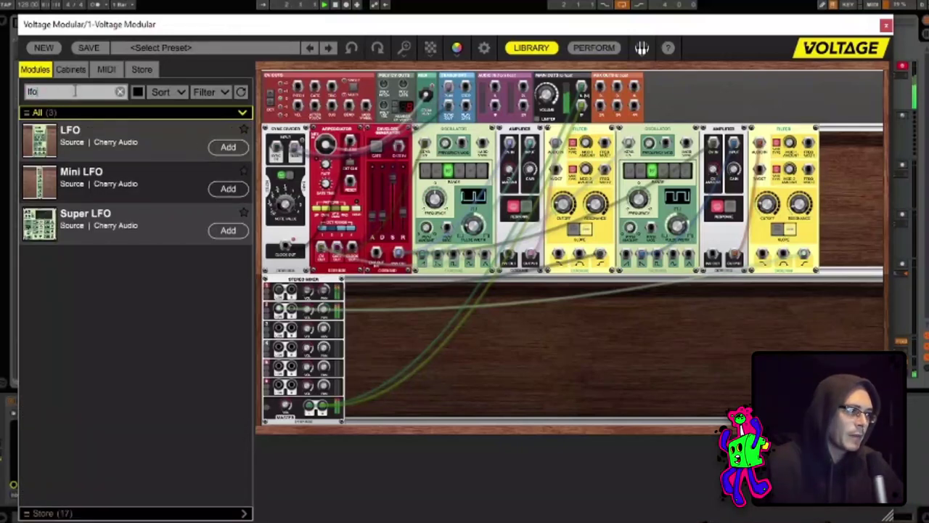
double_click(145, 180)
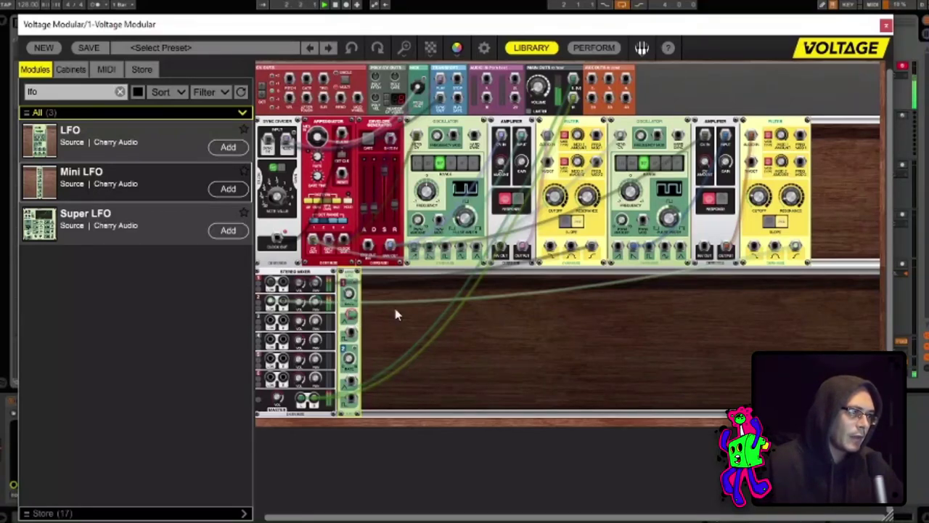
- Patch one output of each Mini LFO section to a separate Filter's frequency modulation input, adjusting the modulation amount and the first LFO's rate
left_click_drag(351, 314, 599, 140)
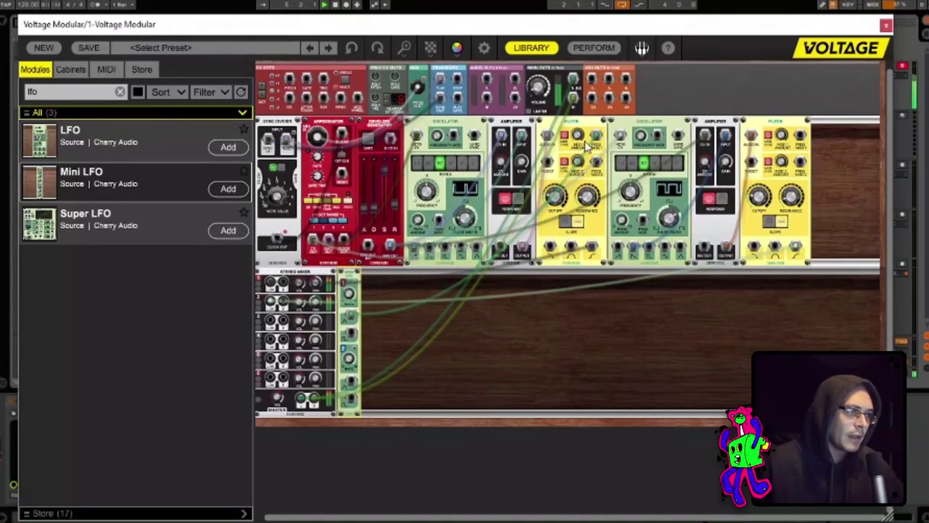
left_click_drag(580, 138, 571, 70)
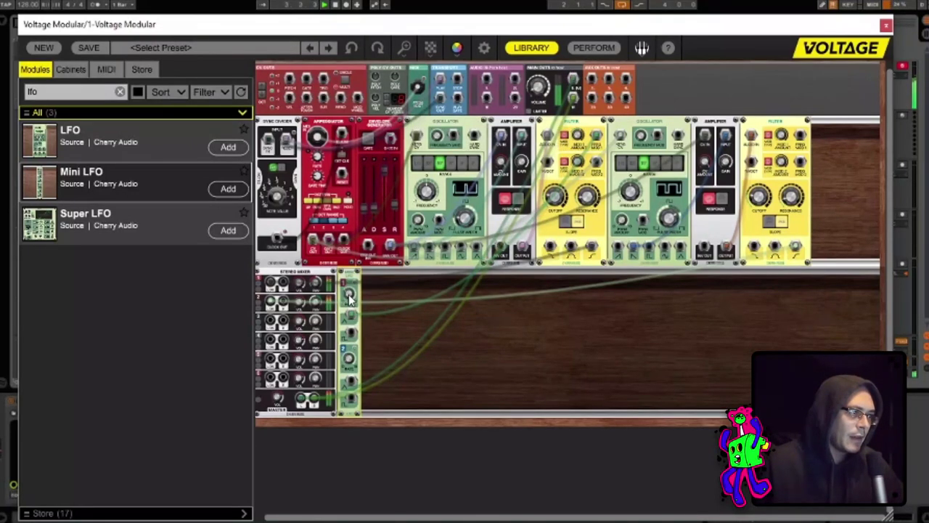
left_click_drag(349, 299, 350, 322)
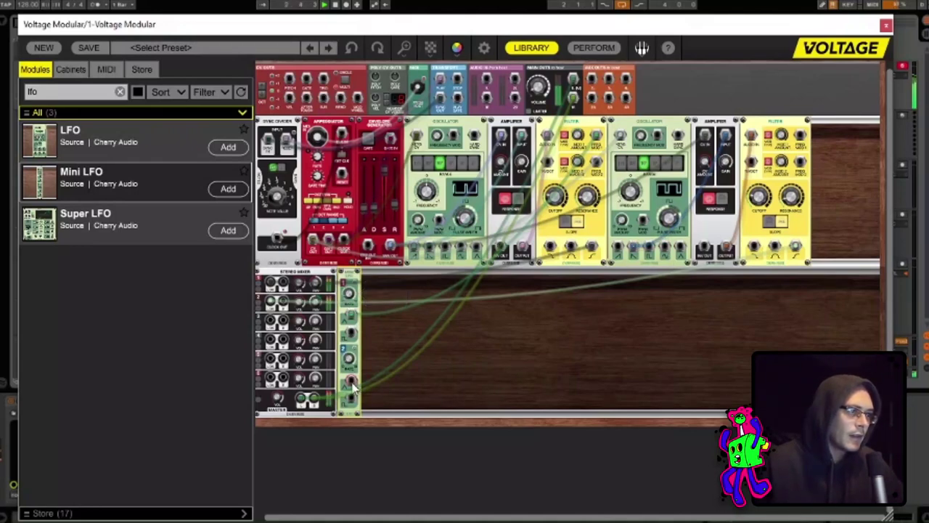
left_click_drag(352, 382, 786, 118)
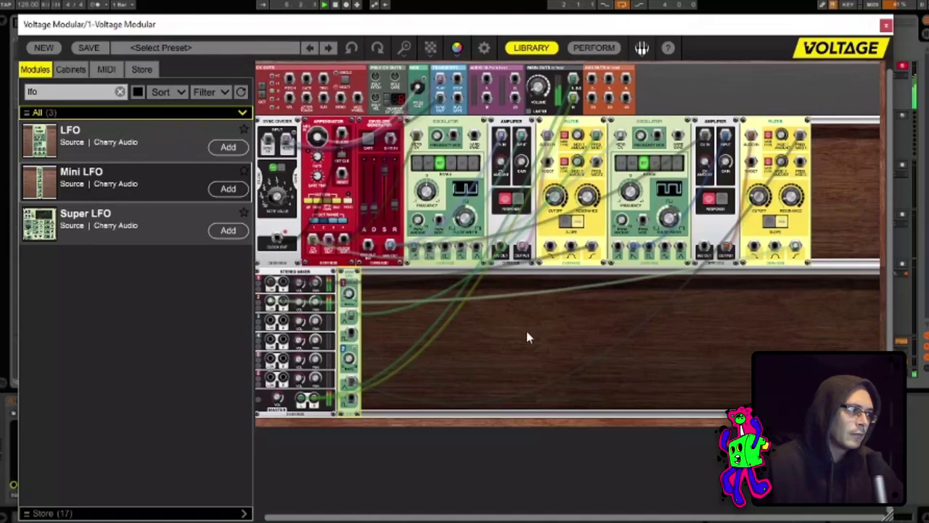
- Search the module library for "chorus" and place a Chorus module beside the Mini LFO
left_click(119, 92)
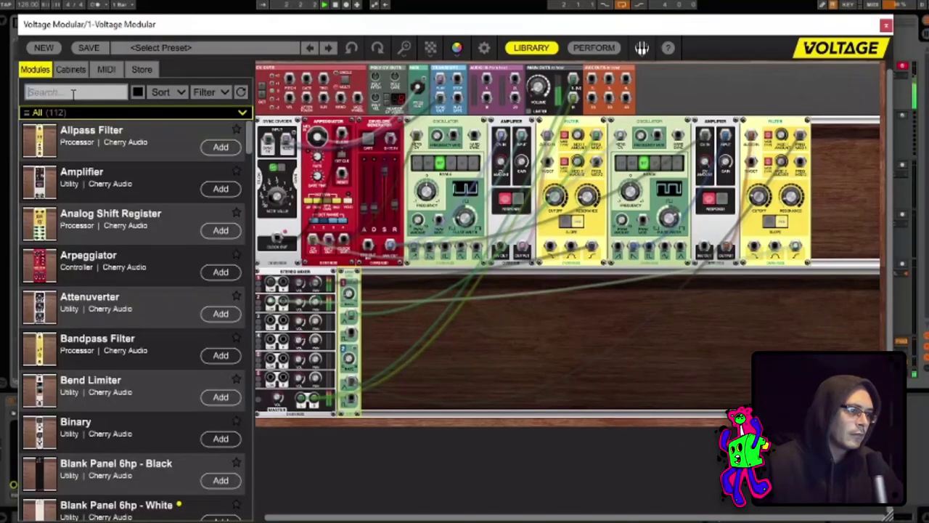
left_click(71, 93)
type("chorus")
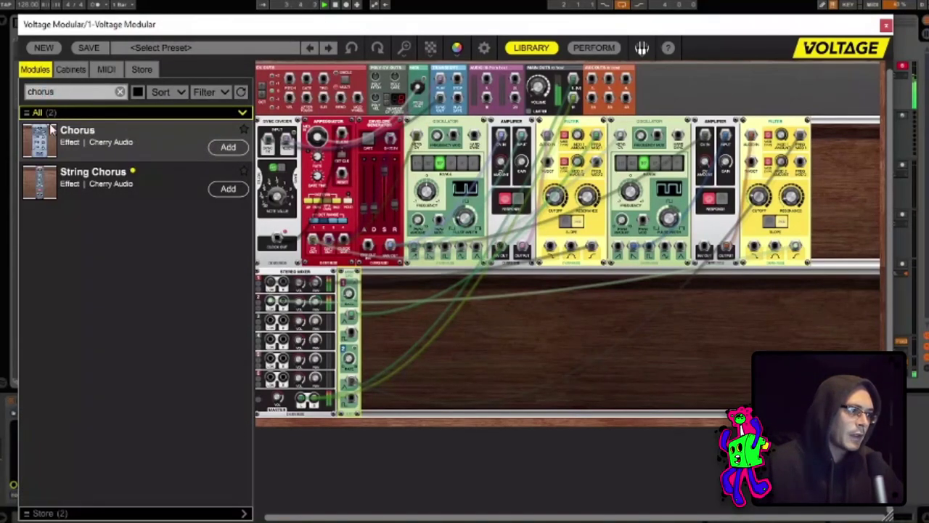
left_click_drag(52, 128, 407, 305)
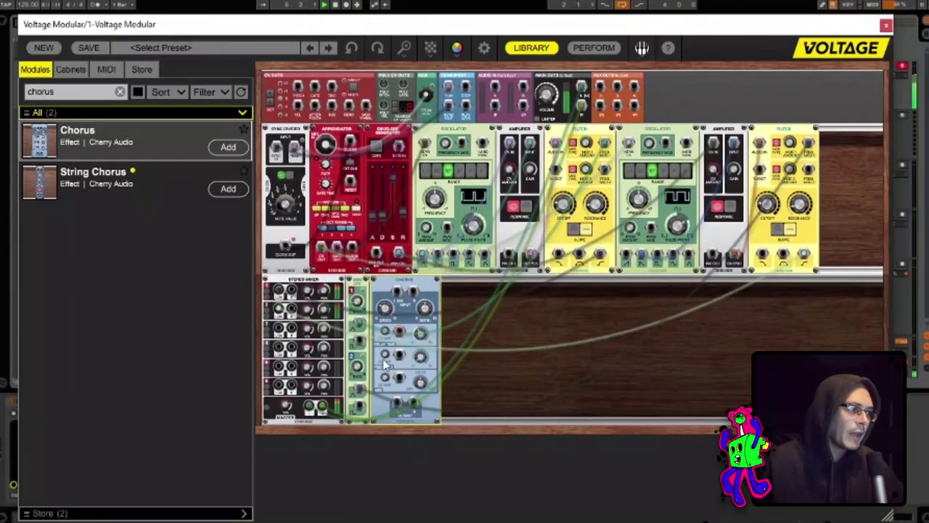
- Insert the Chorus between the mixer and Main Outs, patching its outputs to the main inputs and the mixer's master outputs to its inputs
left_click_drag(582, 104, 414, 402)
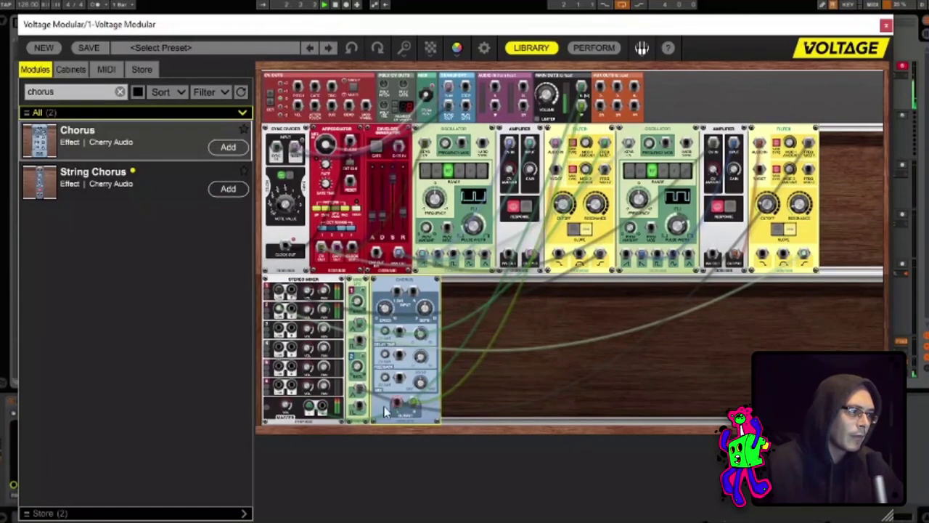
mouse_move(311, 406)
left_mouse_down()
mouse_move(377, 418)
mouse_move(396, 404)
mouse_move(328, 411)
mouse_move(413, 292)
left_mouse_up()
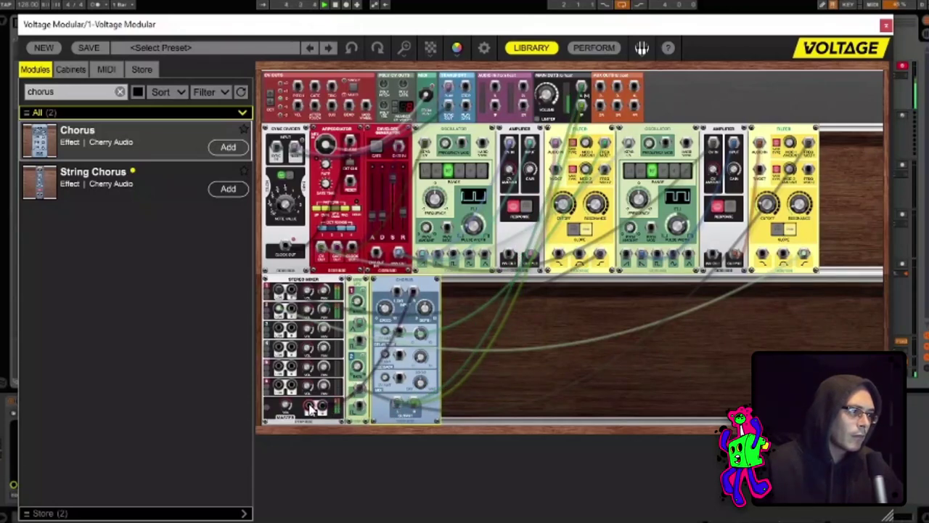
left_click_drag(309, 406, 397, 291)
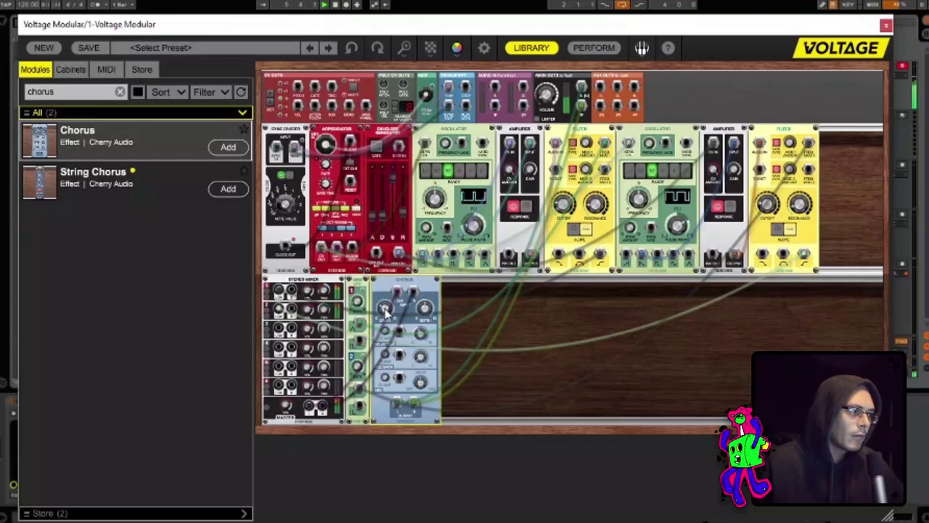
- Adjust the Chorus module's speed to about 1.66 Hz, its depth, and its wet/dry mix to about 32%
mouse_move(385, 309)
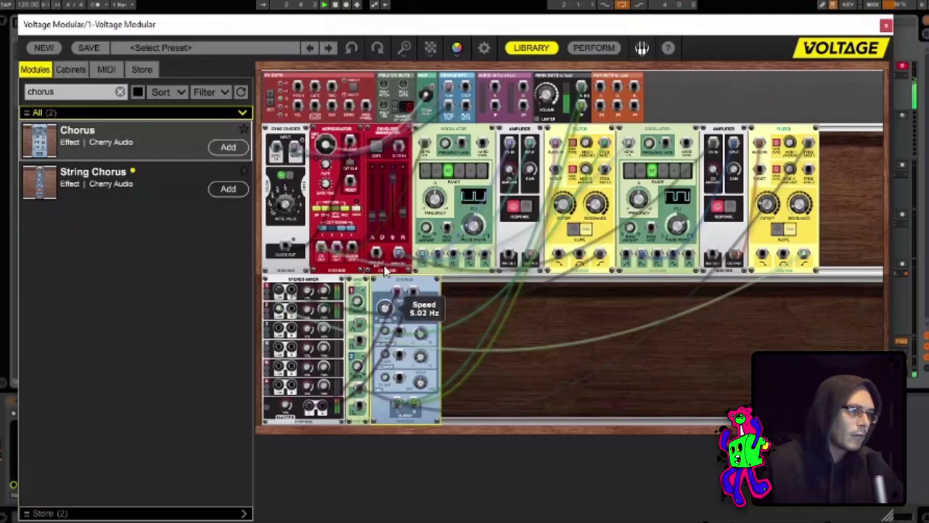
left_click_drag(386, 270, 387, 282)
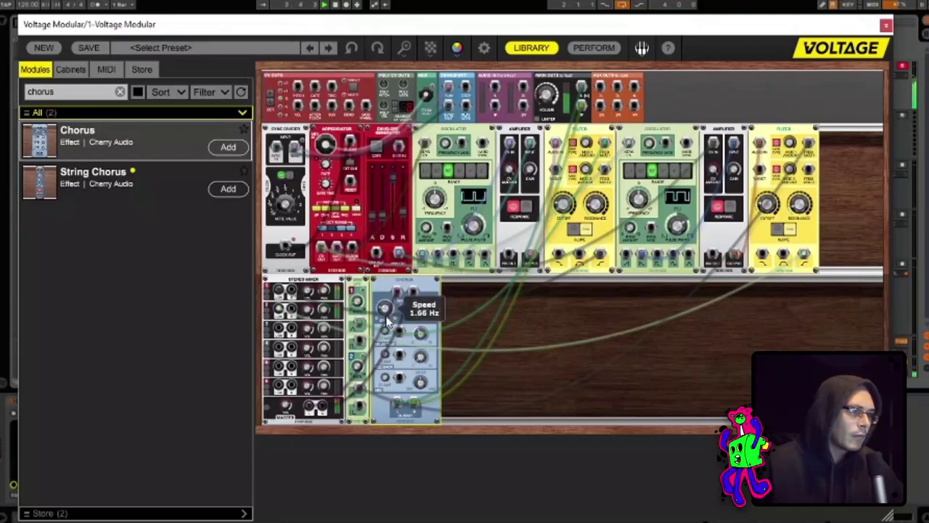
left_click_drag(424, 310, 427, 268)
left_click_drag(429, 306, 424, 353)
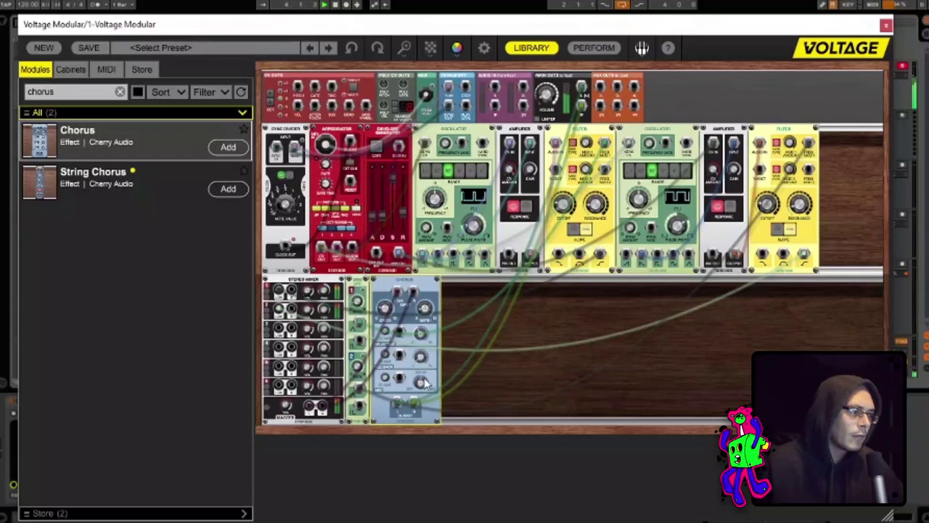
left_click_drag(426, 383, 429, 357)
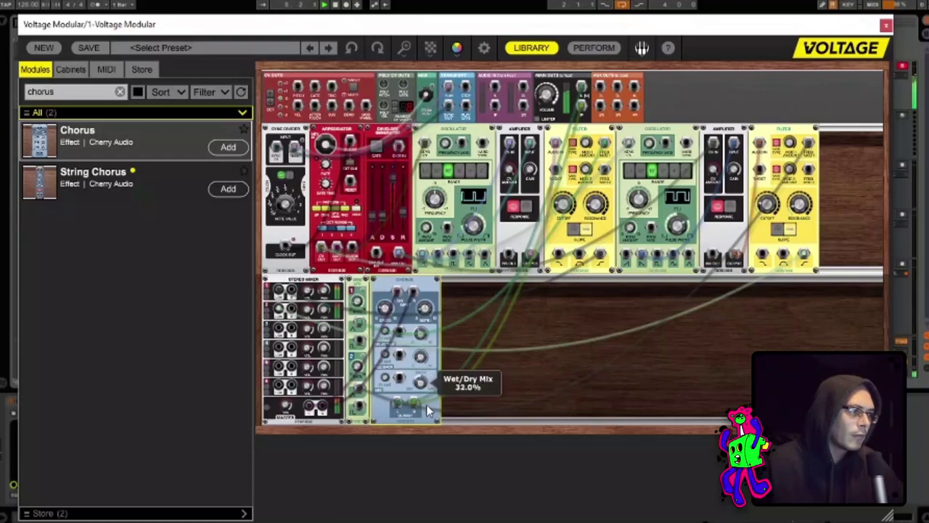
left_click_drag(428, 411, 427, 411)
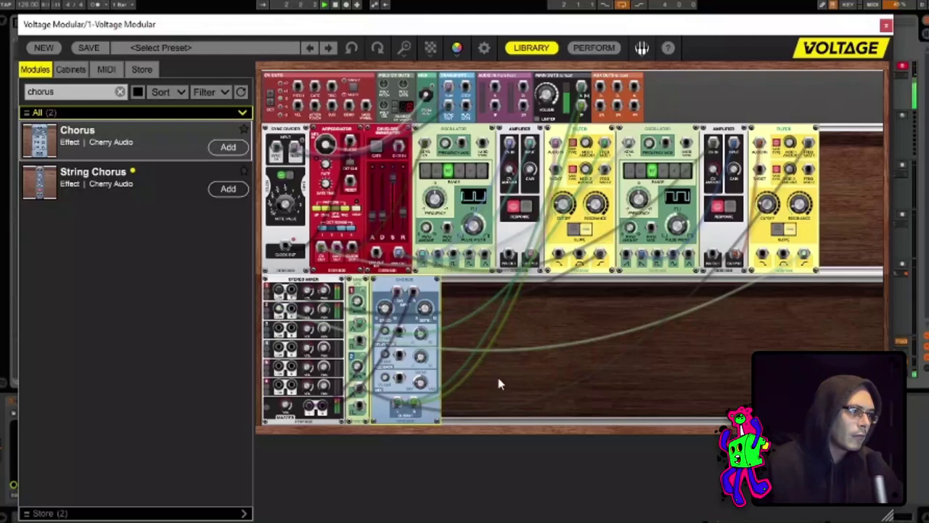
- Search the module library for "reverb" and place a Digital Reverb beside the Chorus
left_click(120, 91)
left_click(79, 93)
type("reverb")
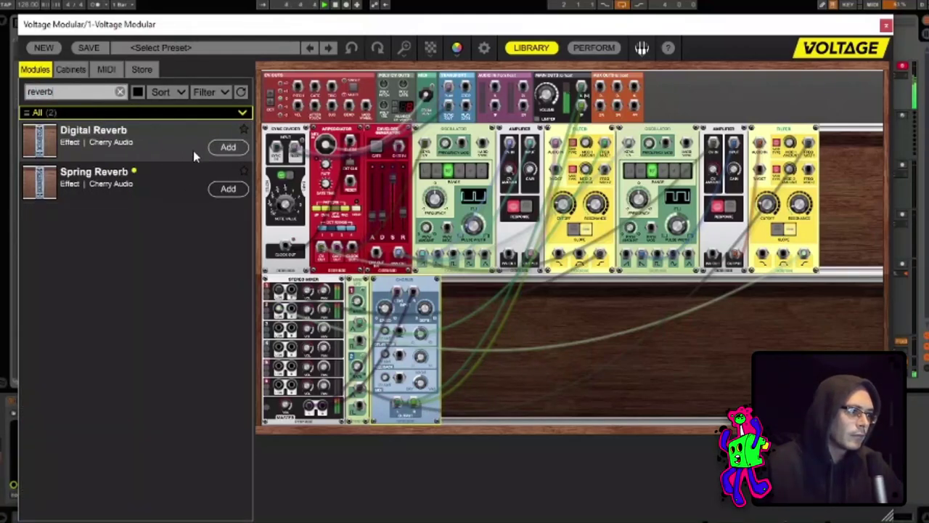
left_click_drag(193, 151, 486, 322)
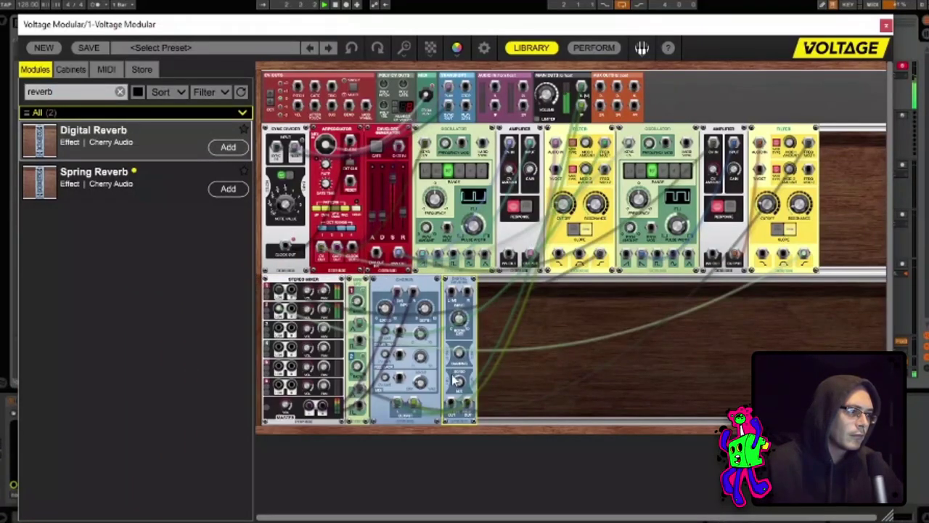
- Insert the Digital Reverb between the Chorus and Main Outs, moving the main output cables to it and patching both Chorus outputs to its inputs
left_click_drag(455, 380, 467, 403)
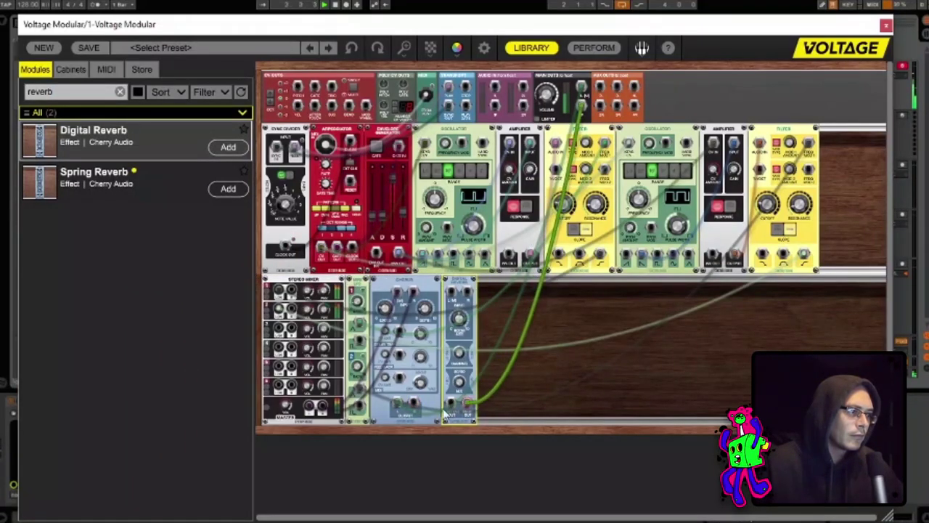
left_click_drag(399, 404, 468, 292)
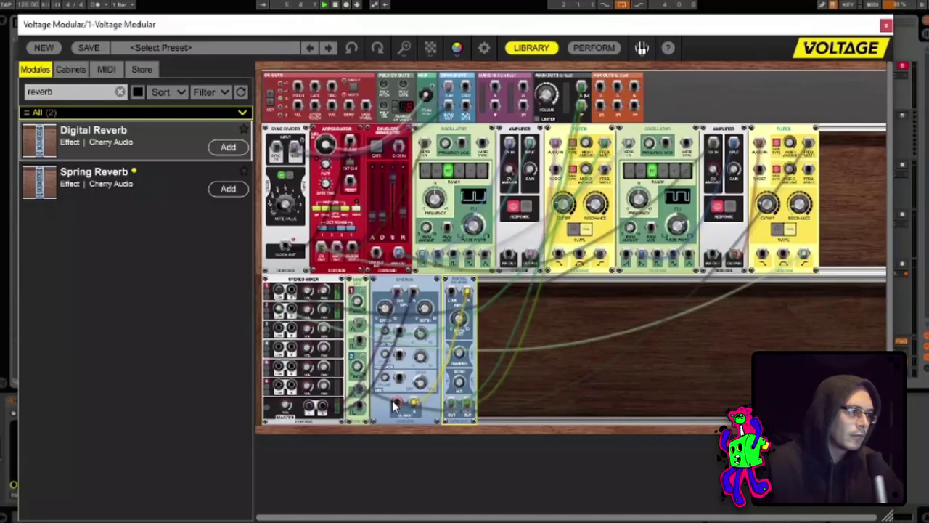
left_click_drag(397, 403, 458, 311)
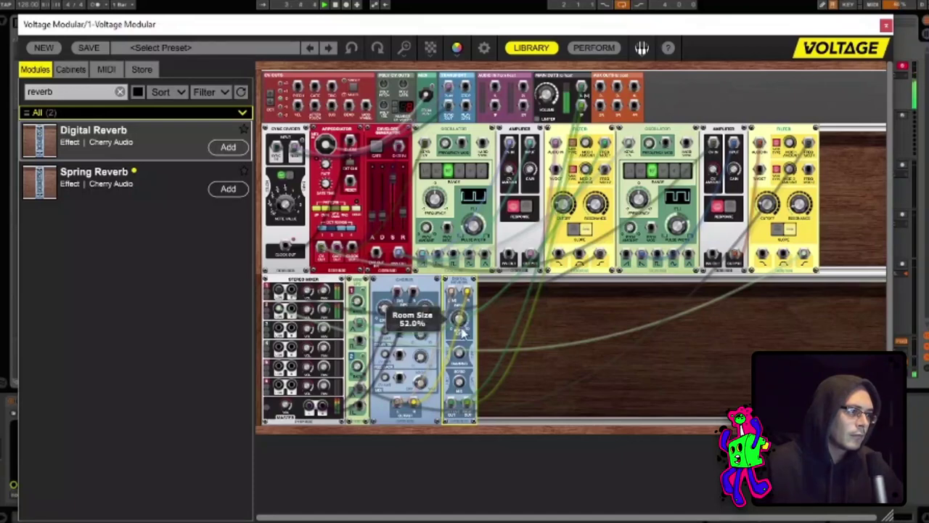
- Adjust the Digital Reverb's room size and dampening
left_click_drag(465, 351, 459, 325)
mouse_move(458, 341)
left_click_drag(459, 328, 460, 313)
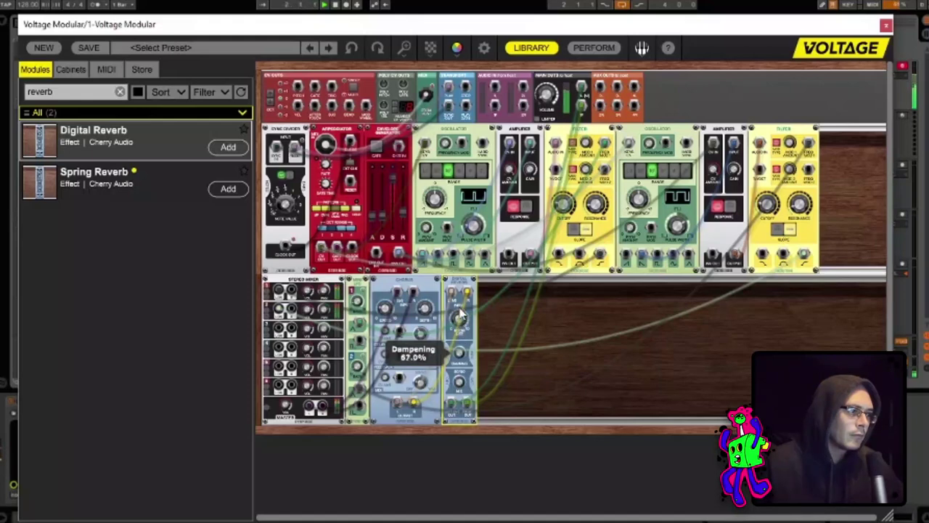
mouse_move(461, 384)
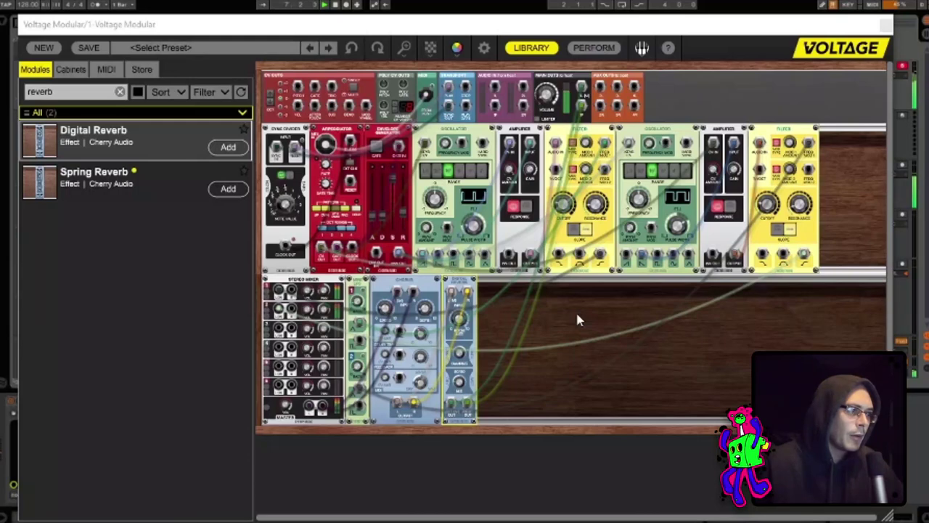
- Try different note values on the Sync Divider to change the arpeggio's rate
left_click(284, 206)
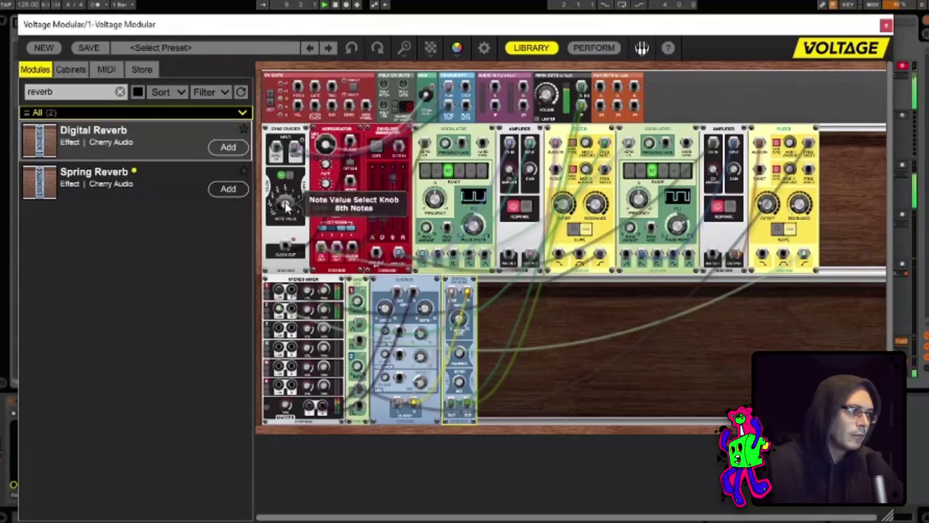
mouse_move(285, 206)
left_mouse_down()
mouse_move(287, 198)
mouse_move(288, 220)
left_mouse_up()
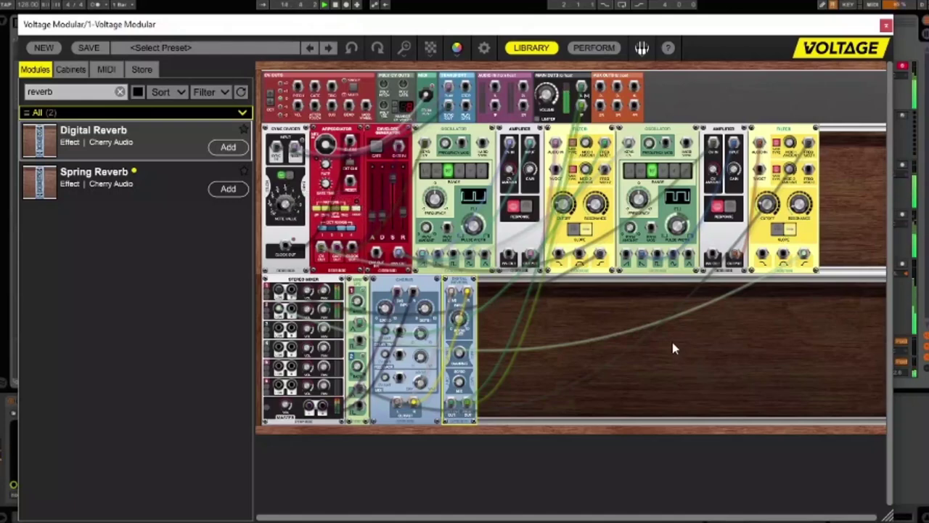
mouse_move(682, 235)
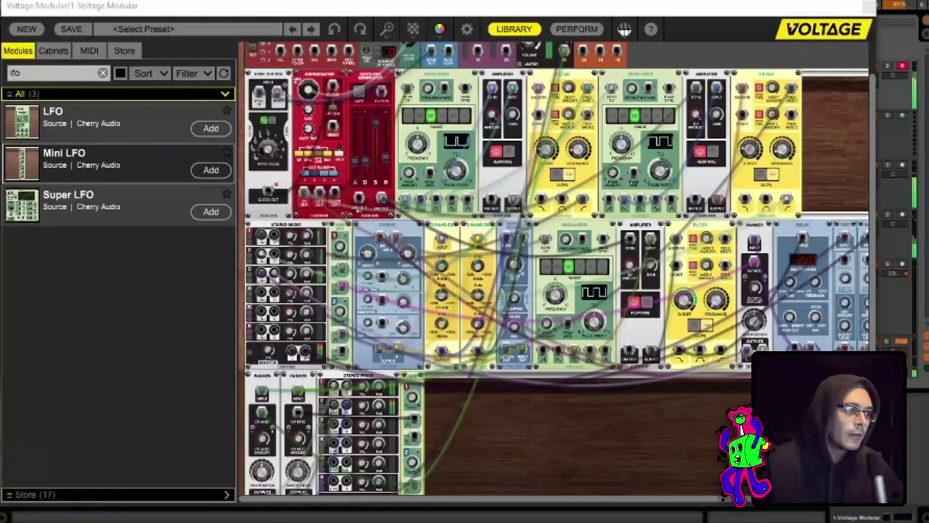
- Enable EQ Eight on the Voltage Modular track in Ableton Live and raise its fourth band to about 3.4 dB near 2.6 kHz
left_click(866, 10)
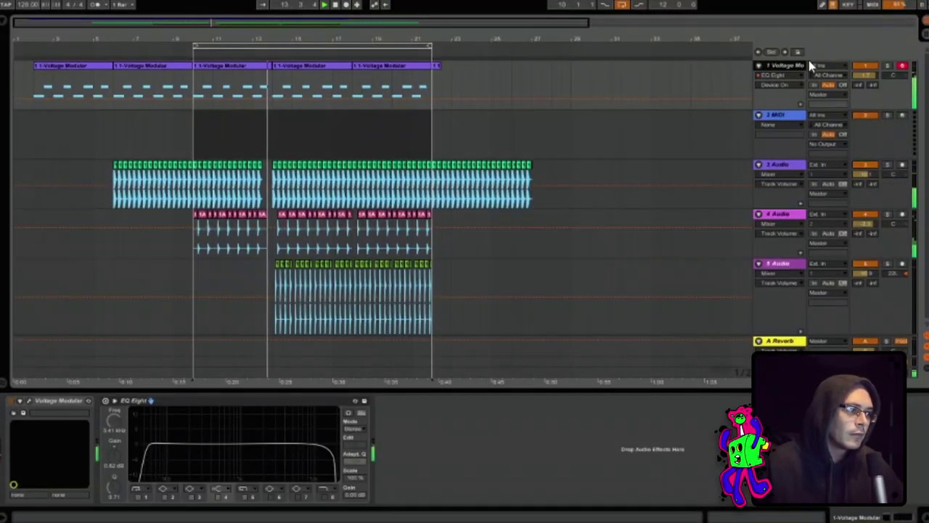
left_click(105, 400)
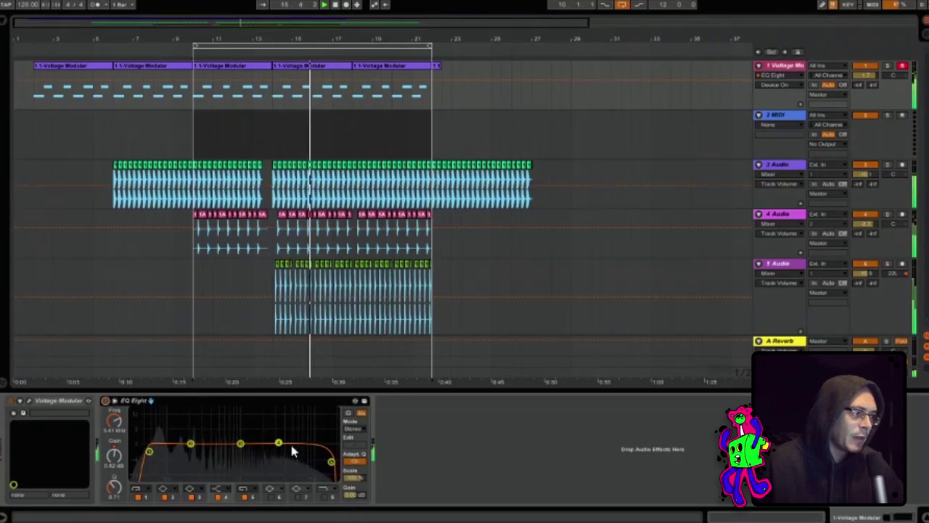
left_click_drag(279, 442, 270, 436)
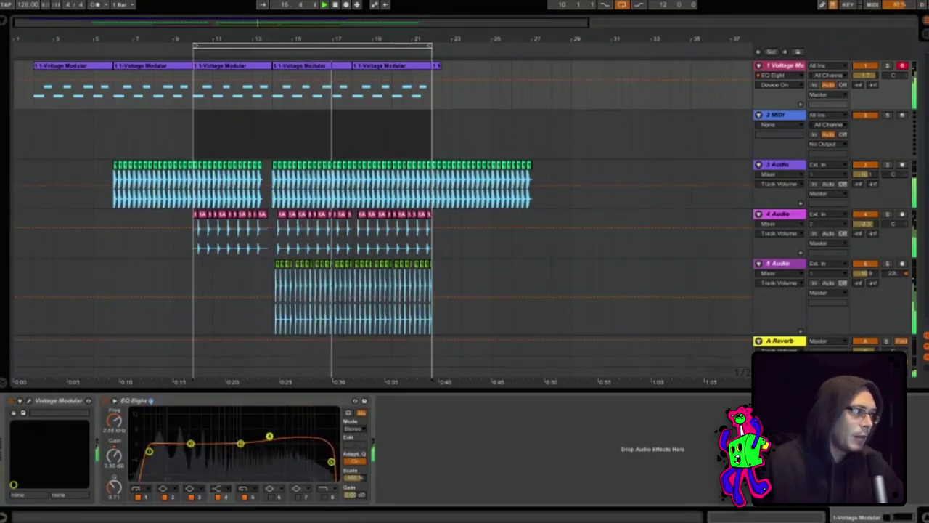
- Add a Compressor from the audio effects after EQ Eight on the Voltage Modular track
left_click(5, 22)
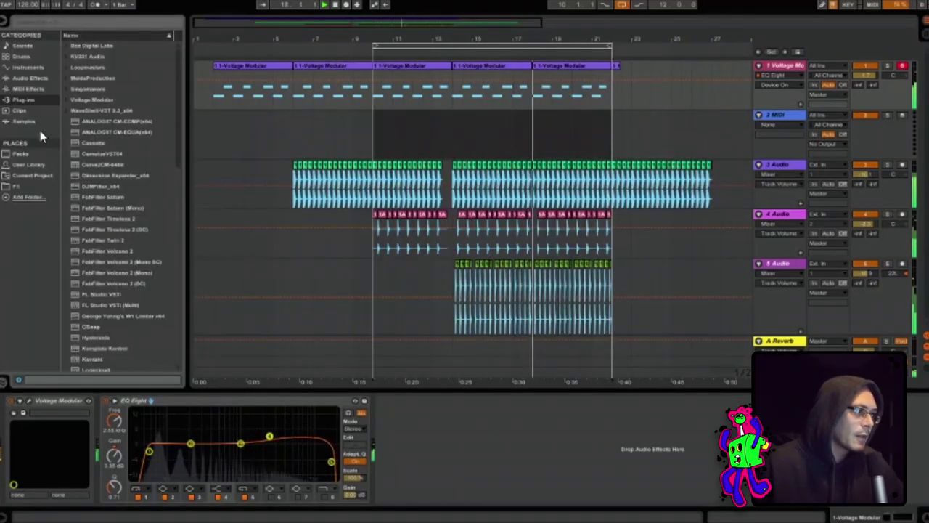
left_click(29, 78)
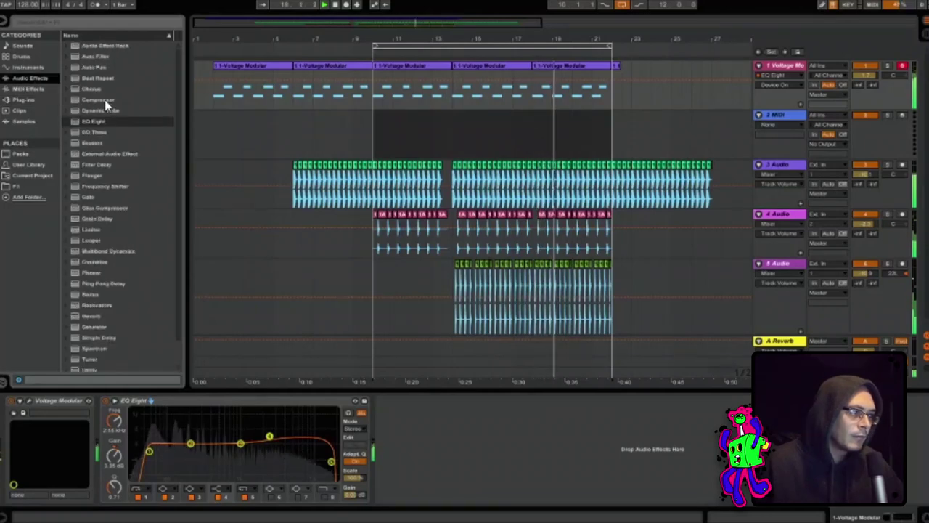
left_click_drag(105, 99, 451, 414)
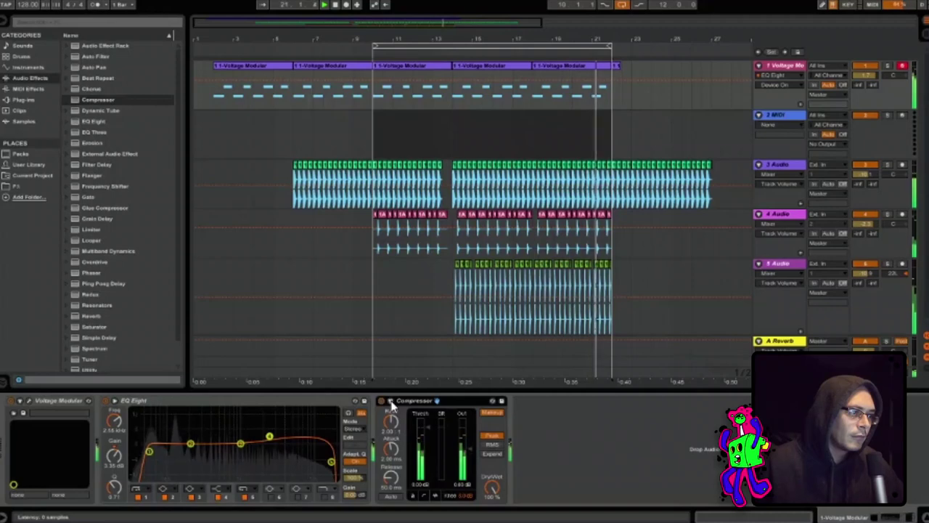
- Sidechain the Compressor from 3-Audio, with the threshold at about -20.7 dB, attack about 0.13 ms and release about 98.7 ms
left_click(398, 428)
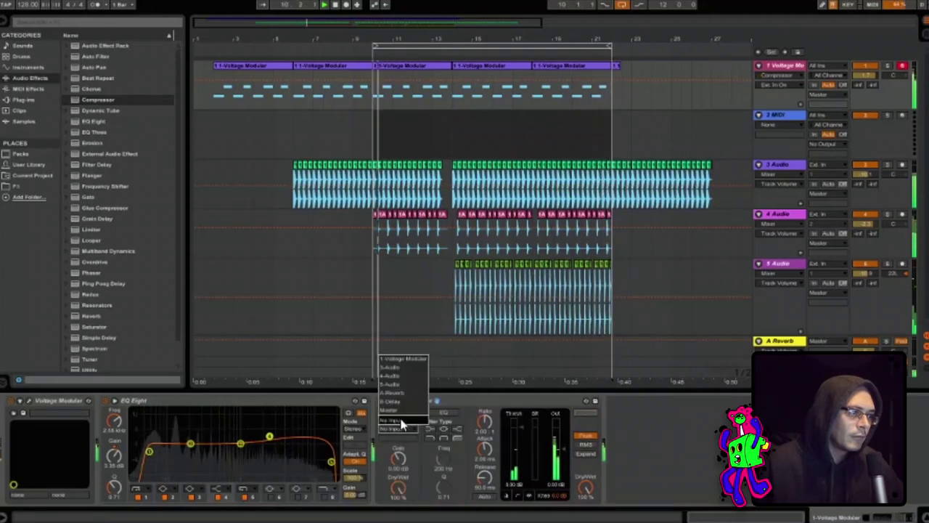
left_click(398, 379)
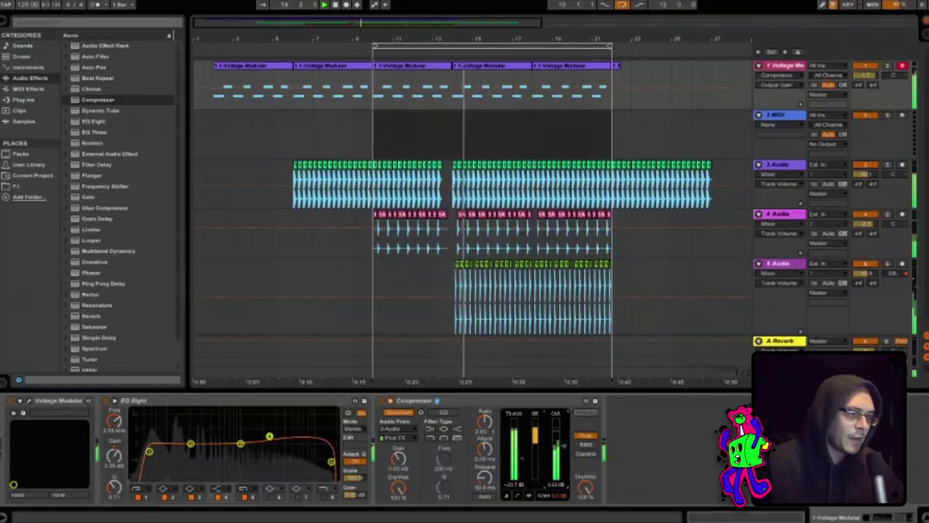
mouse_move(487, 479)
left_mouse_down()
mouse_move(487, 454)
mouse_move(485, 473)
left_mouse_up()
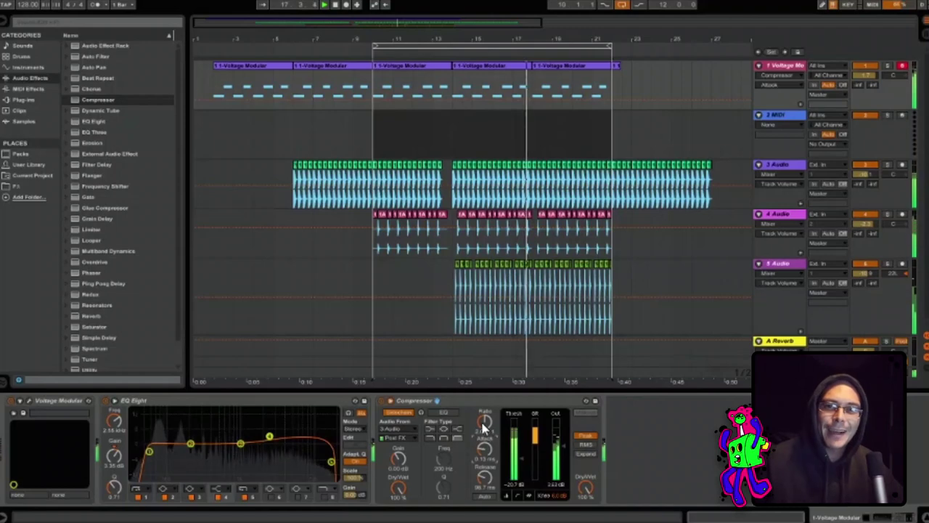